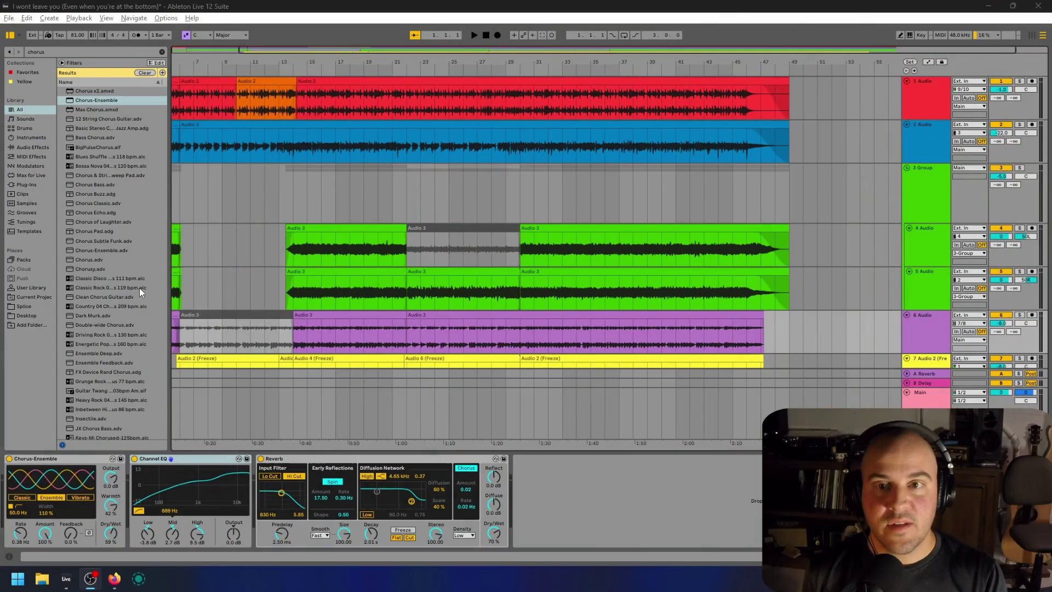
Scroll the arrangement back to bar 1 so all tracks and returns show from the song's start.
left_click(299, 36)
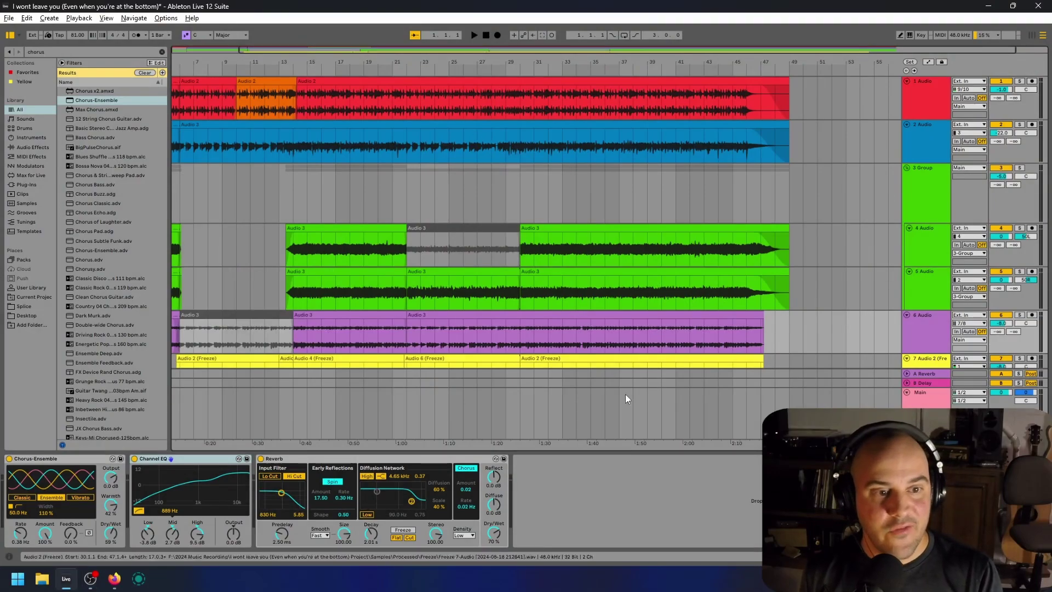
left_click_drag(691, 444, 756, 443)
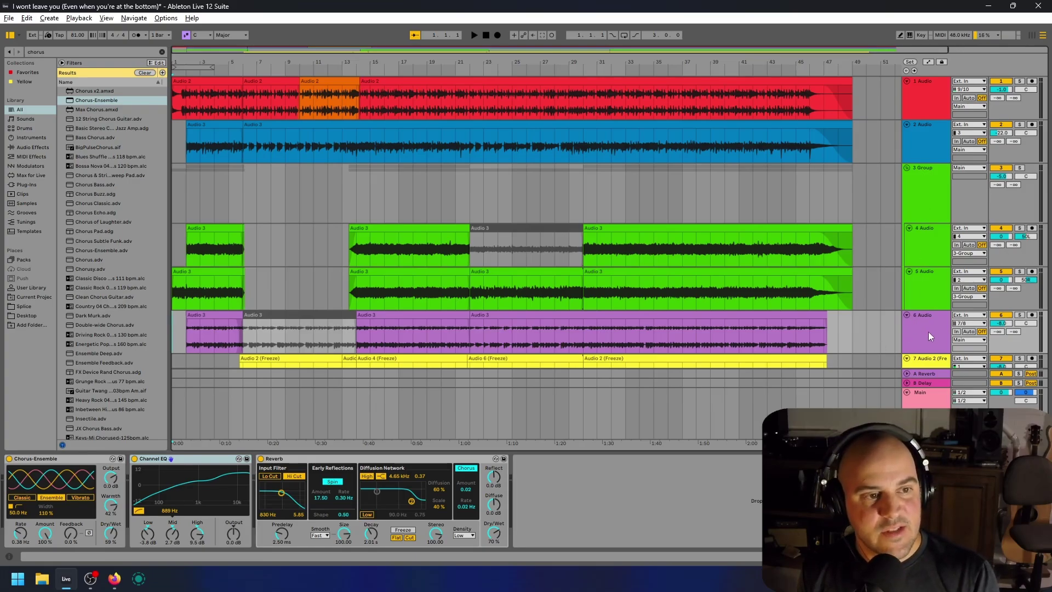
scroll(931, 346, "down", 1)
scroll(645, 274, "up", 1)
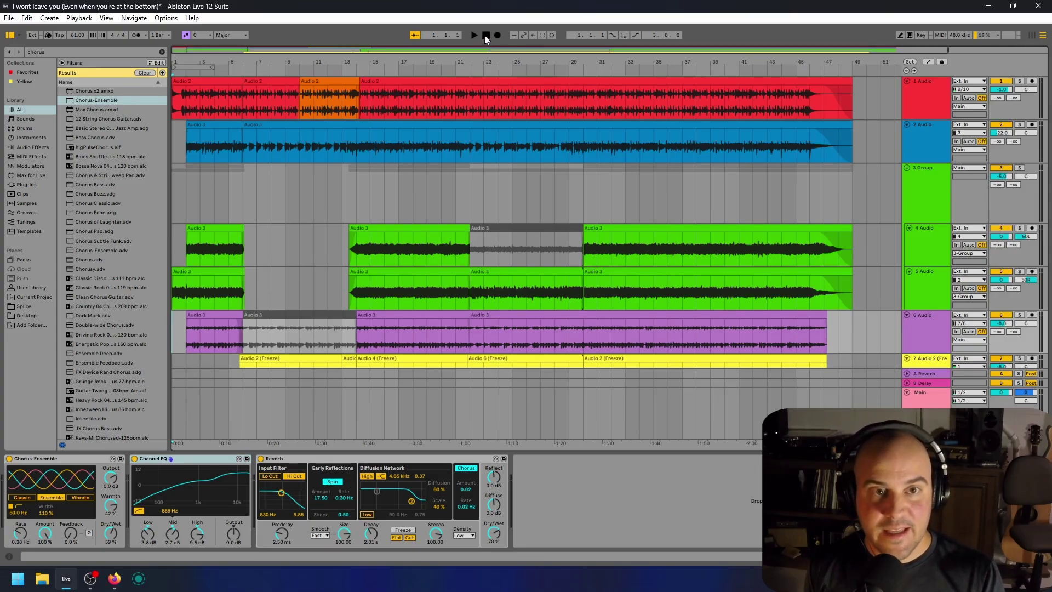
key("space")
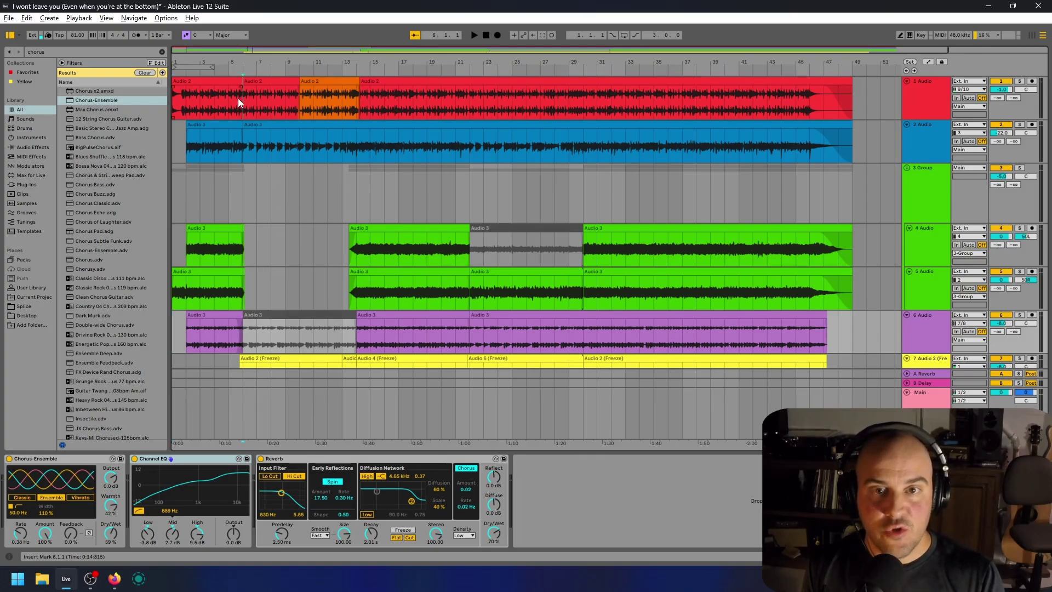
Inspect the Audio 3 clips and effect chains on tracks 4 and 6.
left_click(271, 137)
left_click(240, 247)
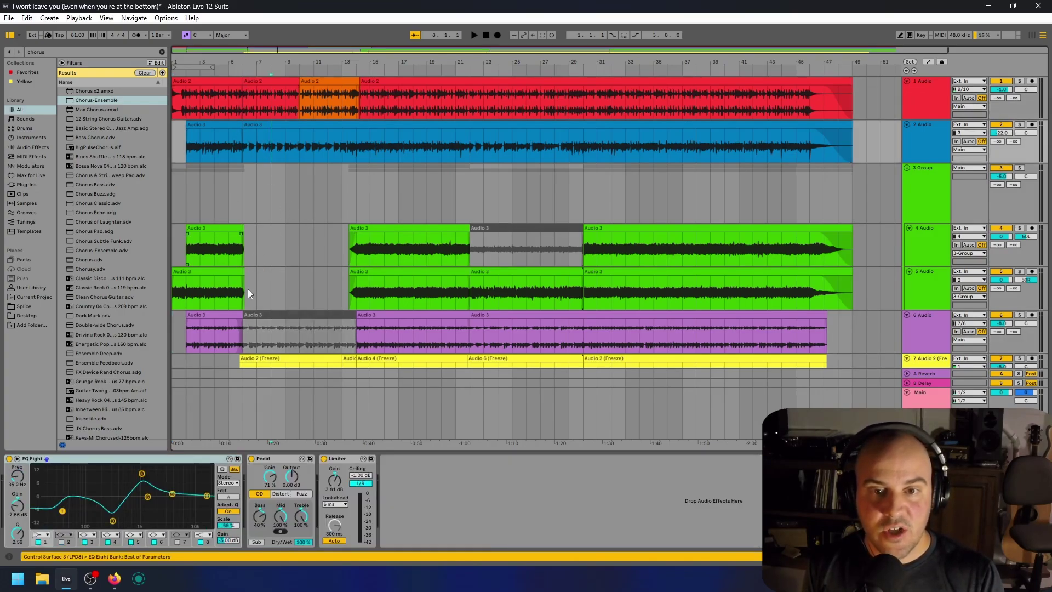
left_click(330, 347)
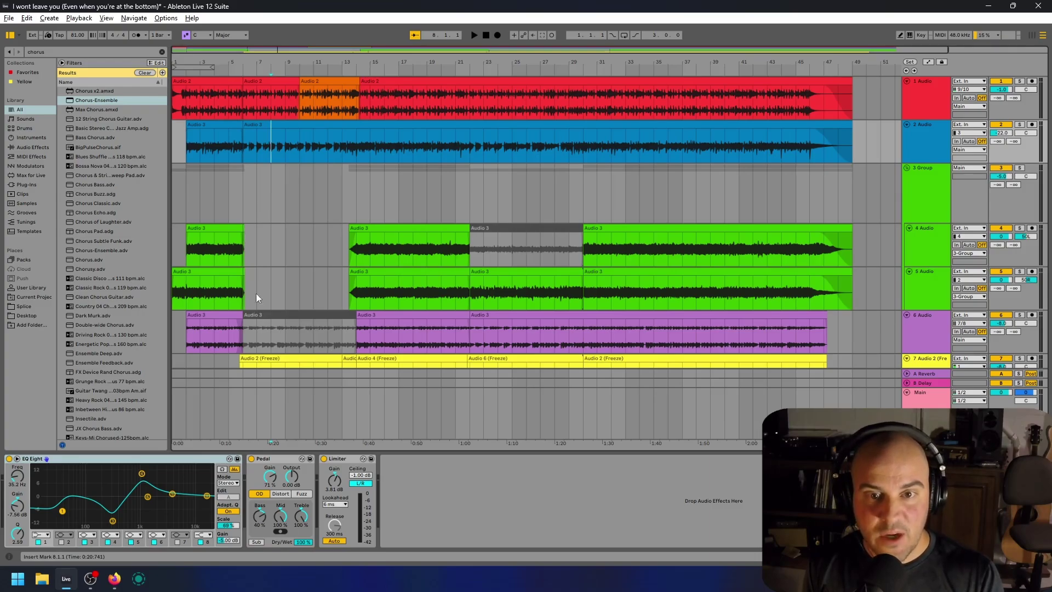
left_click(302, 326)
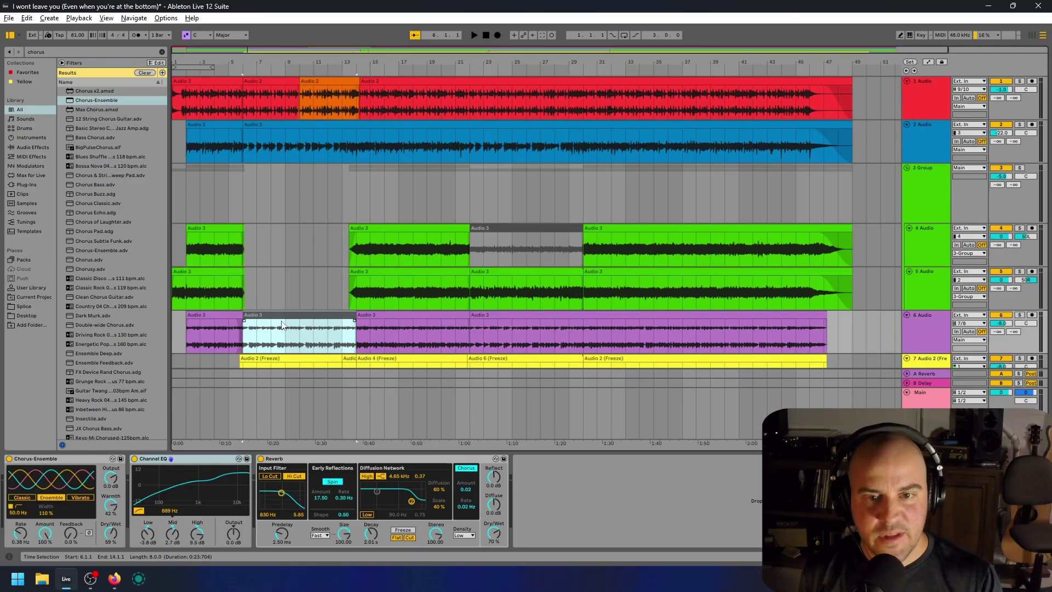
scroll(283, 325, "down", 1)
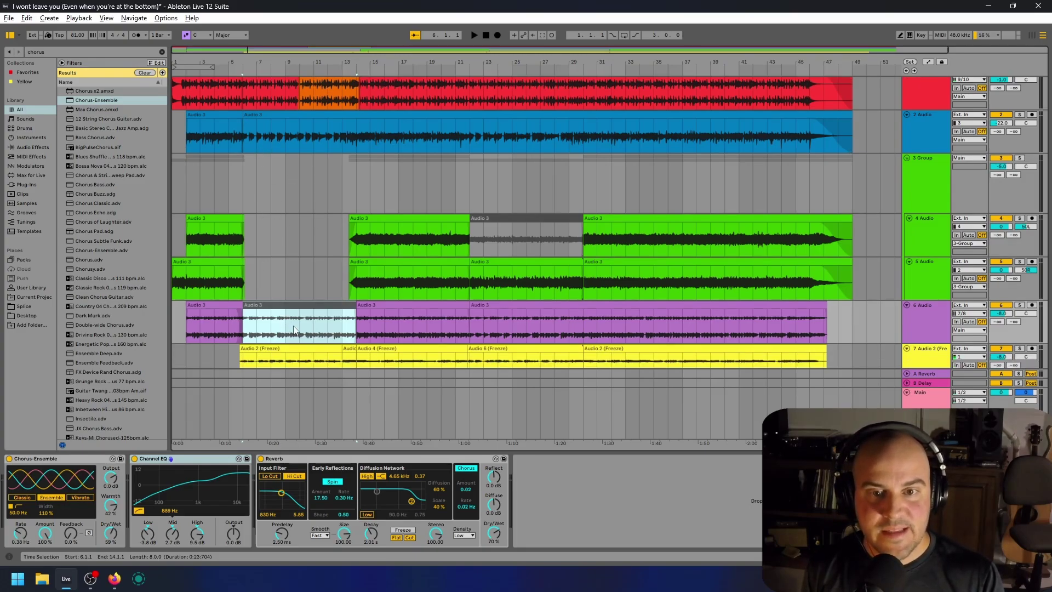
Play from bar 5, check track 7's Pedal effect, then select the 3 Group track.
left_click(224, 185)
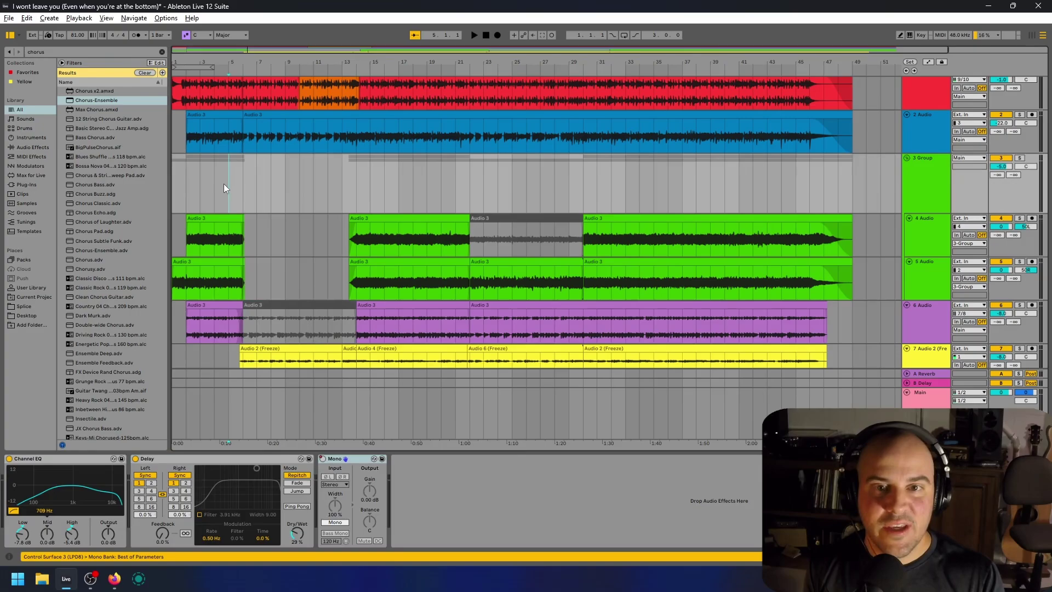
key("space")
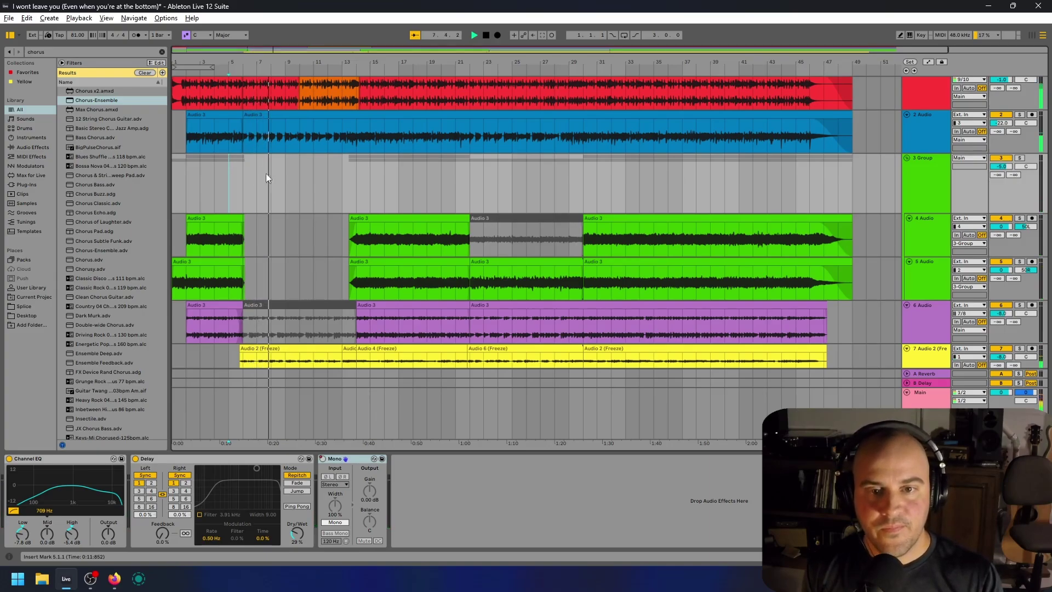
left_click(931, 364)
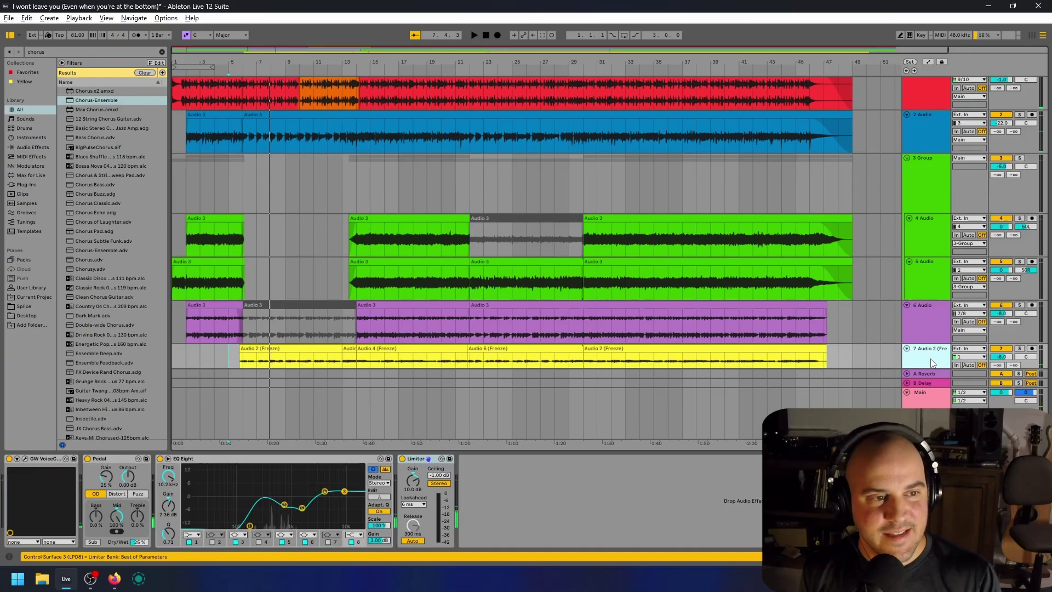
left_click(123, 462)
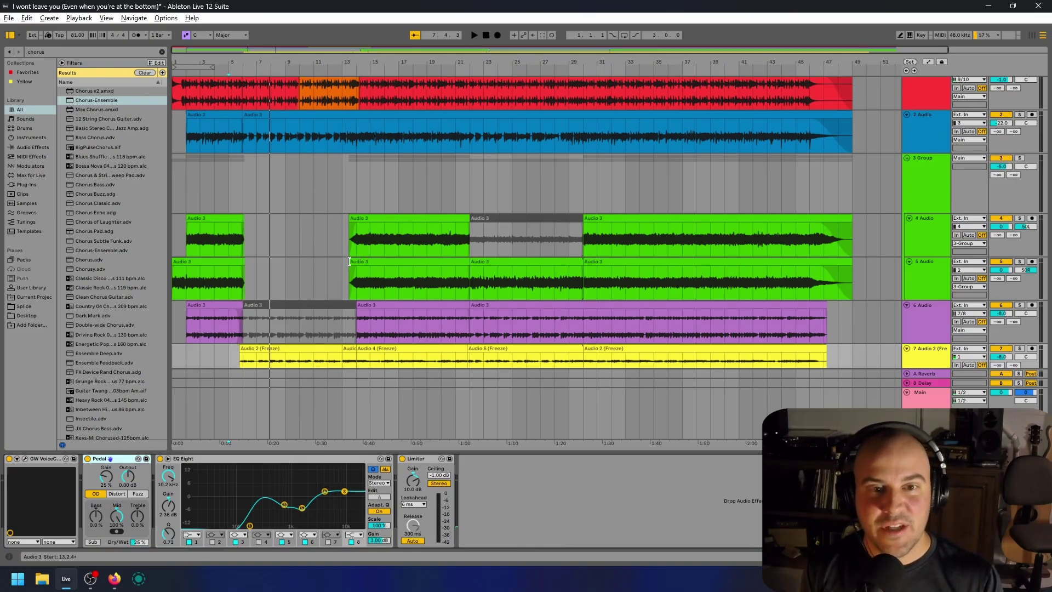
left_click(212, 199)
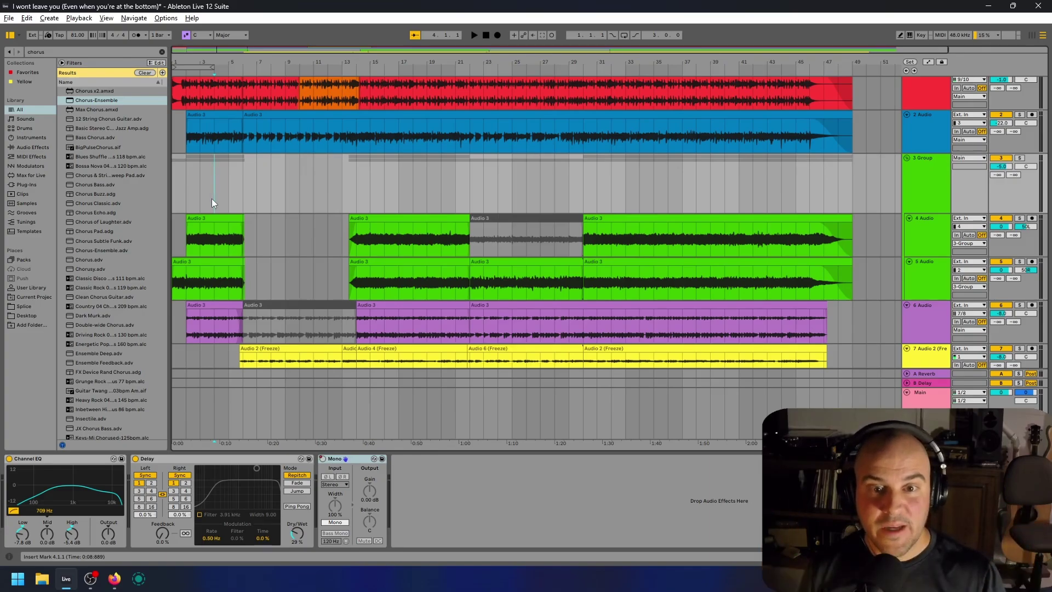
Audition from bar 12, then select track 4's greyed Audio 3 clip spanning bars 22–30.
left_click(328, 197)
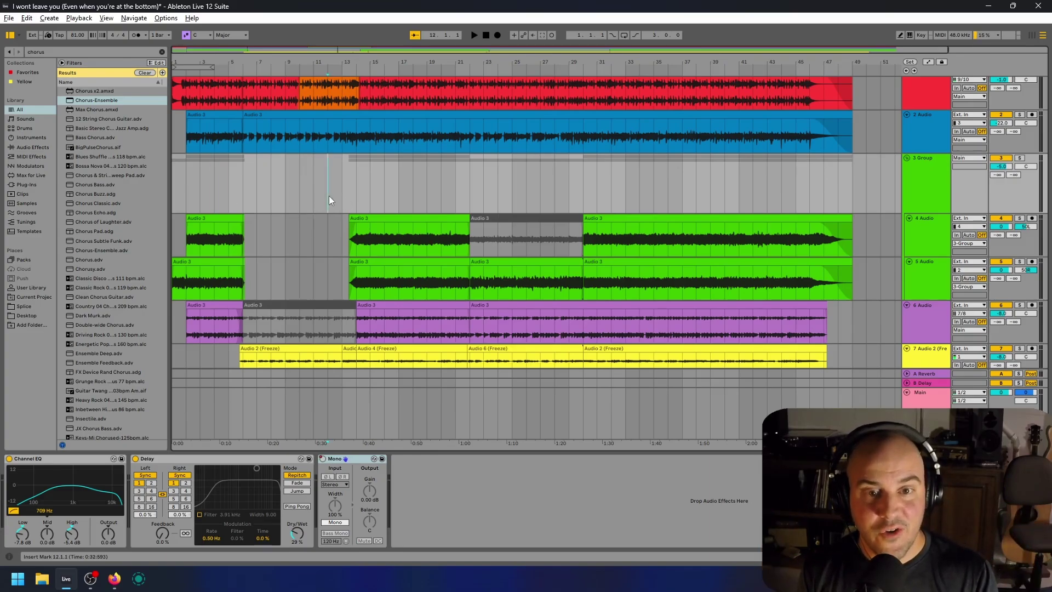
key("space")
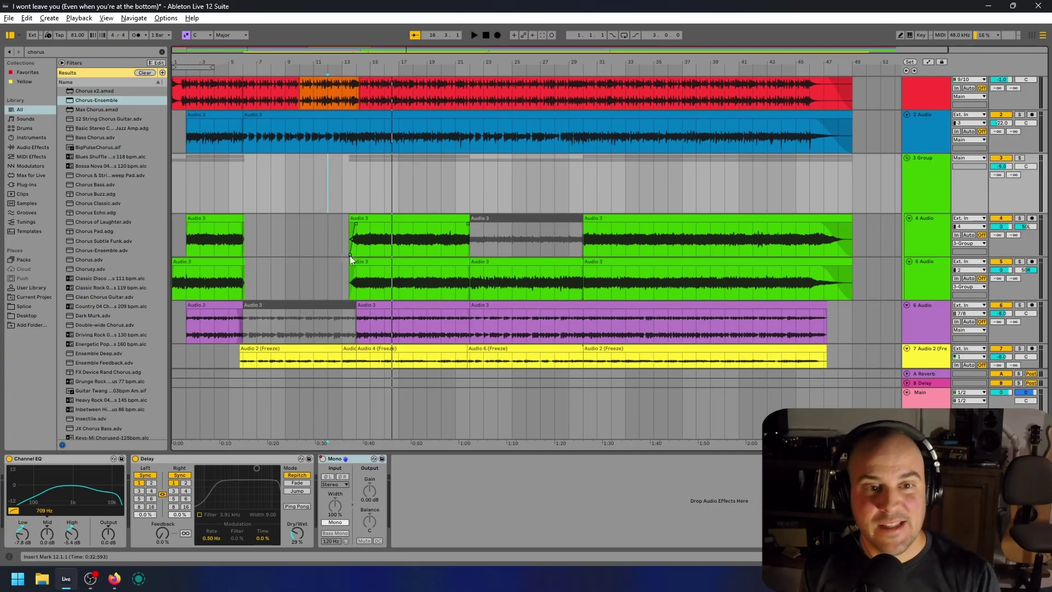
left_click(522, 241)
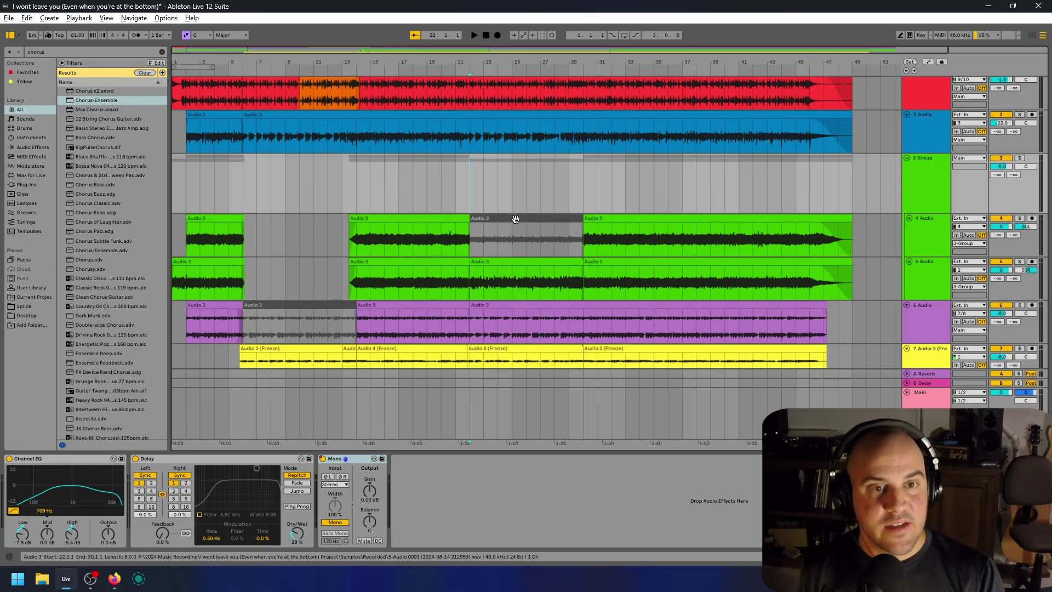
left_click(516, 219)
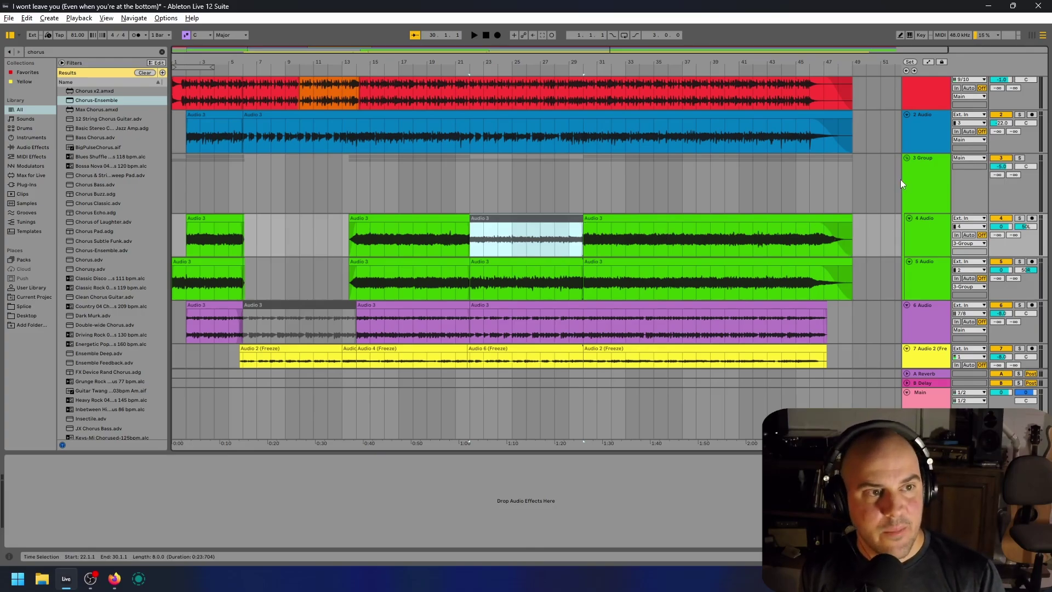
Select the 3 Group track's Mono device, clear the browser search, and enter Automation Mode.
left_click(921, 185)
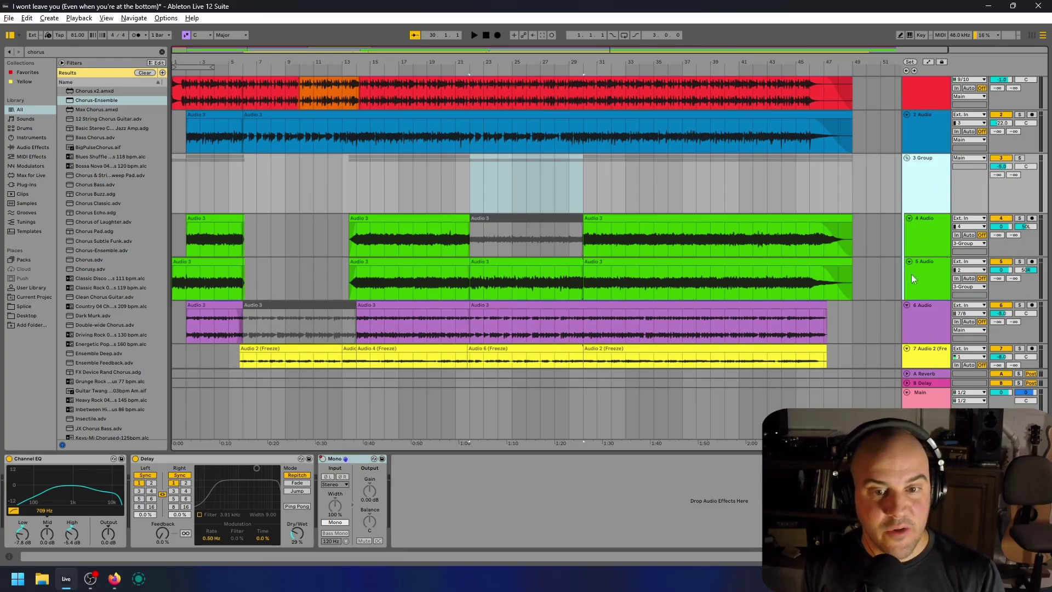
left_click(356, 458)
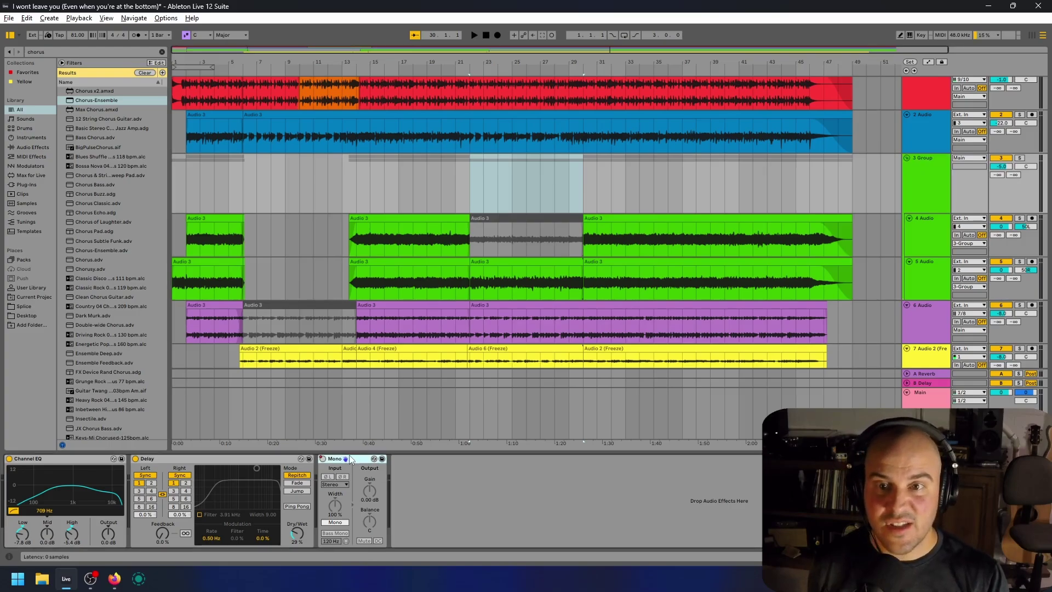
left_click(162, 52)
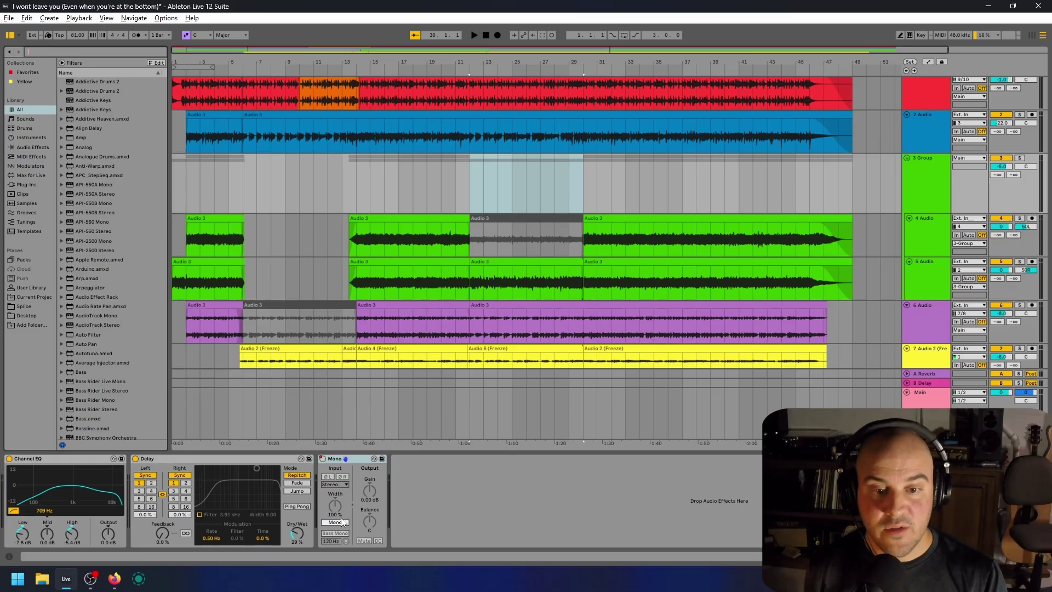
key("a")
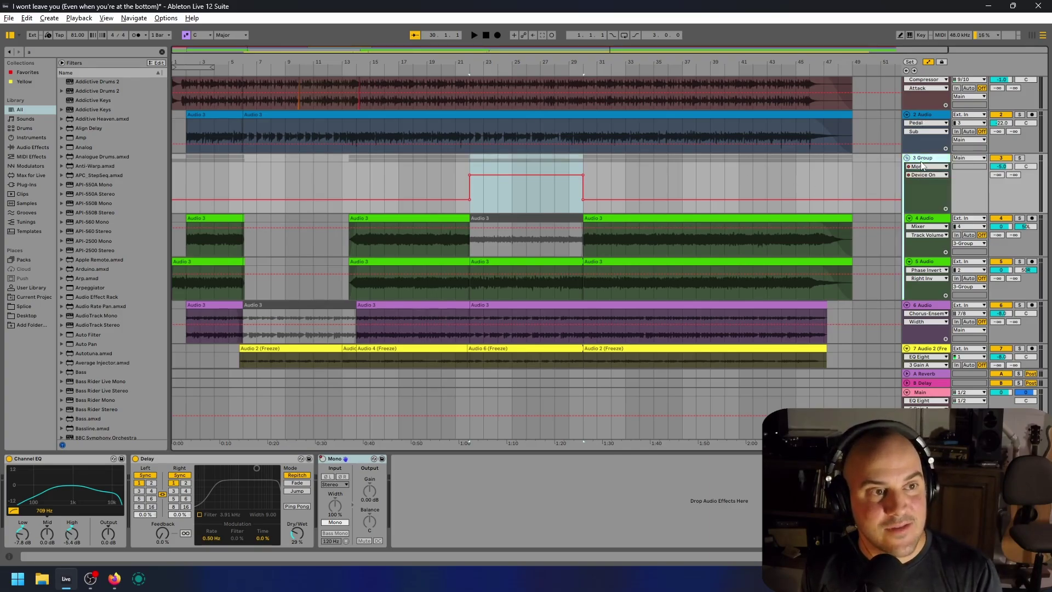
Audition from bar 19, then select track 6's clip and its Reverb device.
left_click(428, 204)
key("space")
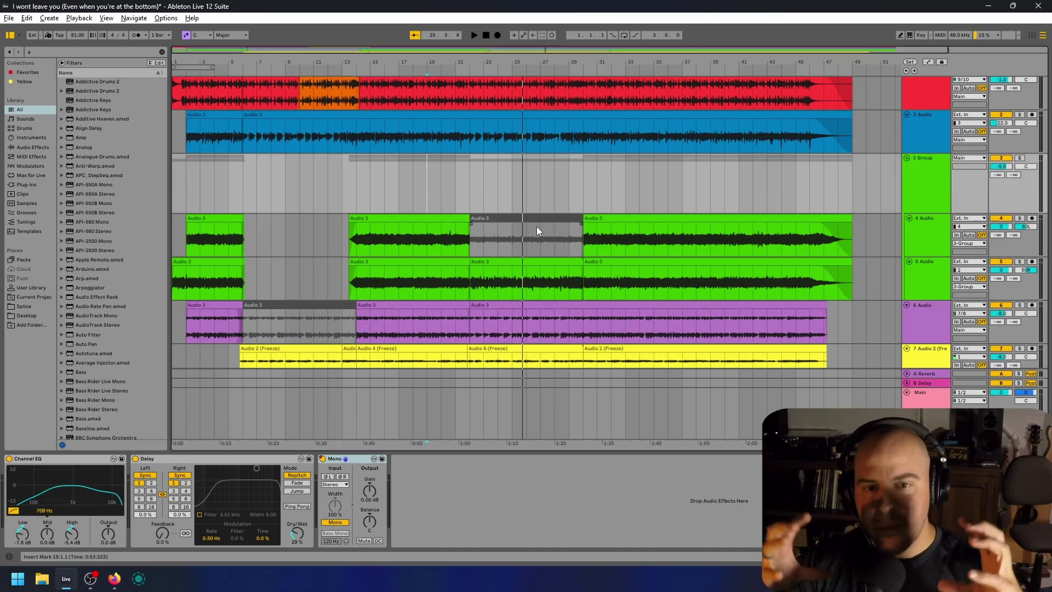
left_click(558, 308)
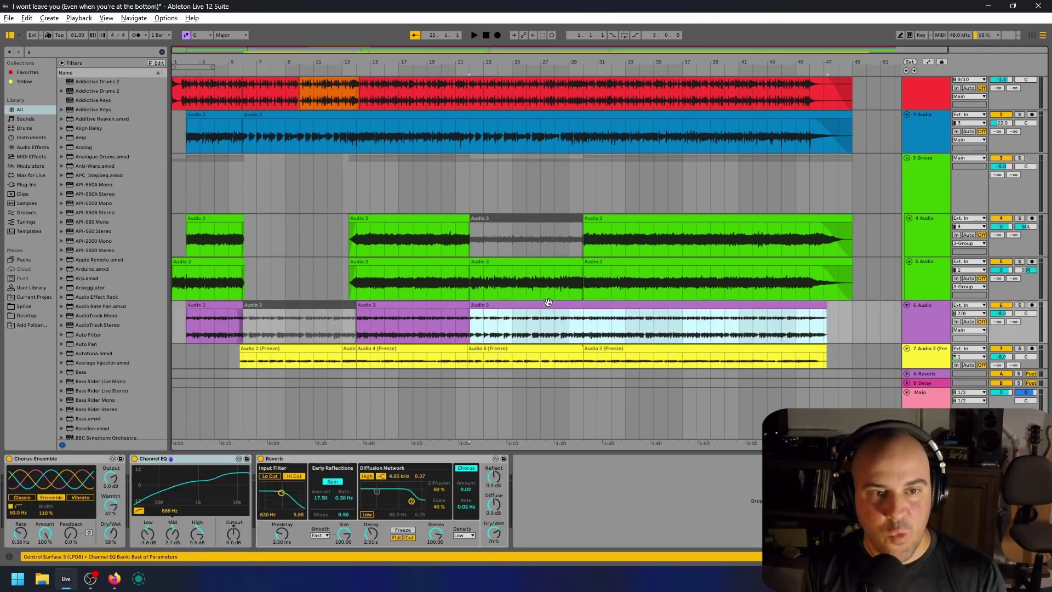
left_click(506, 262)
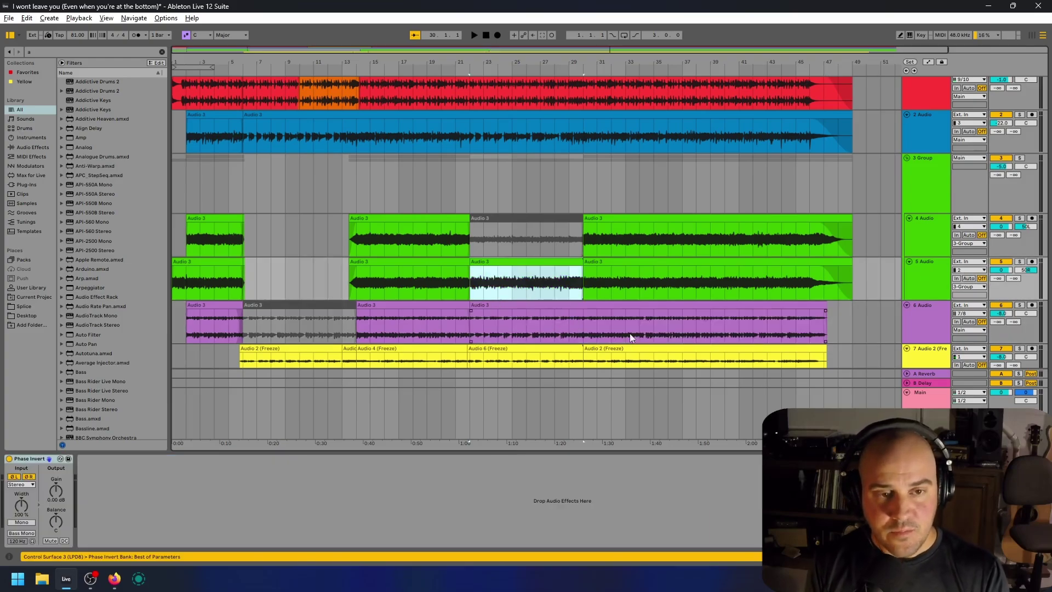
left_click(582, 321)
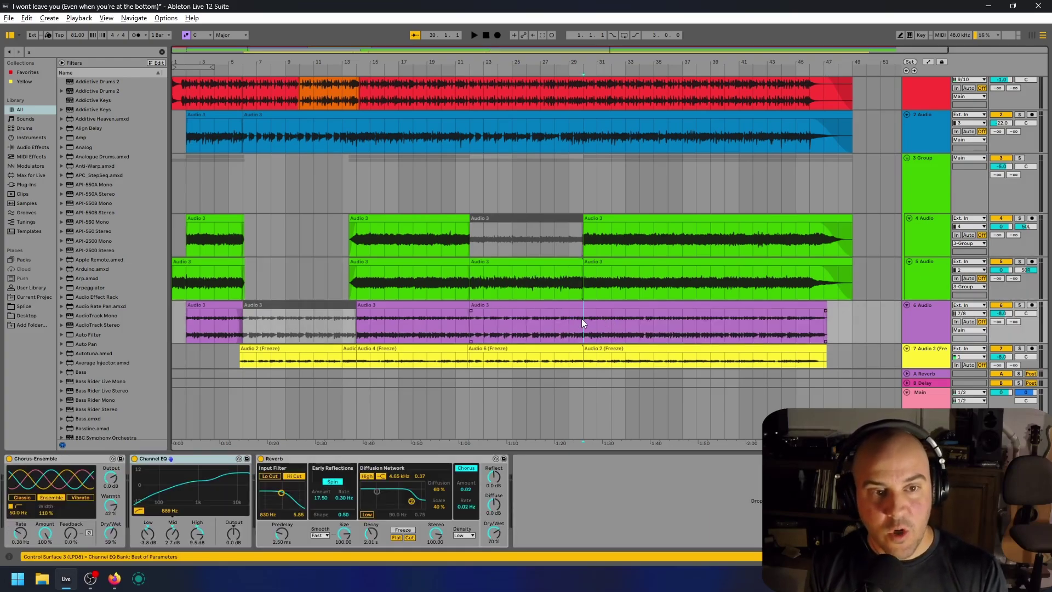
left_click(437, 465)
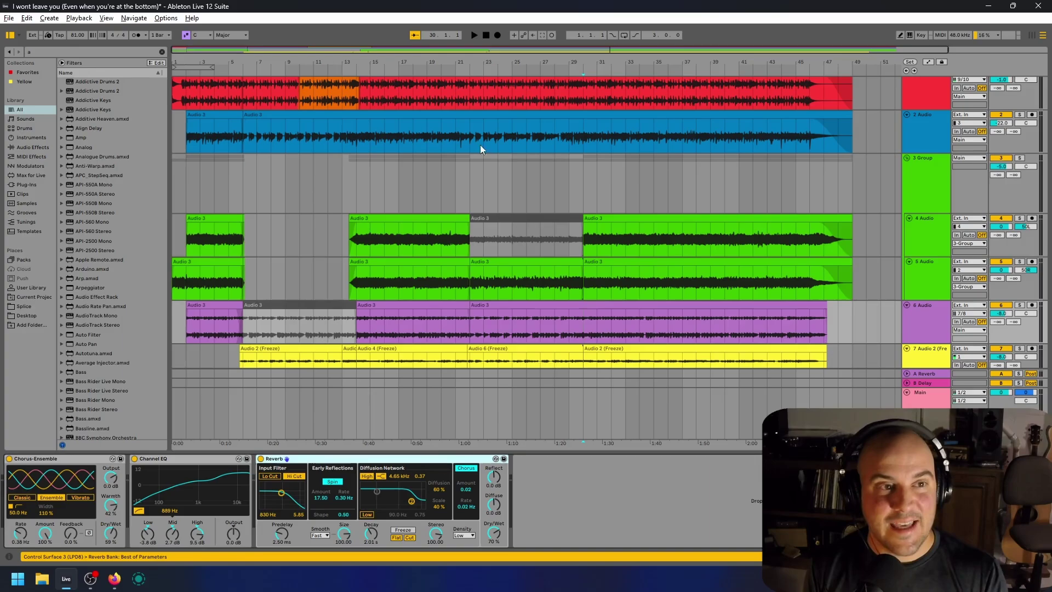
Show track 1's device chain with automation envelopes on, scrolled to its Utility device.
scroll(587, 201, "up", 1)
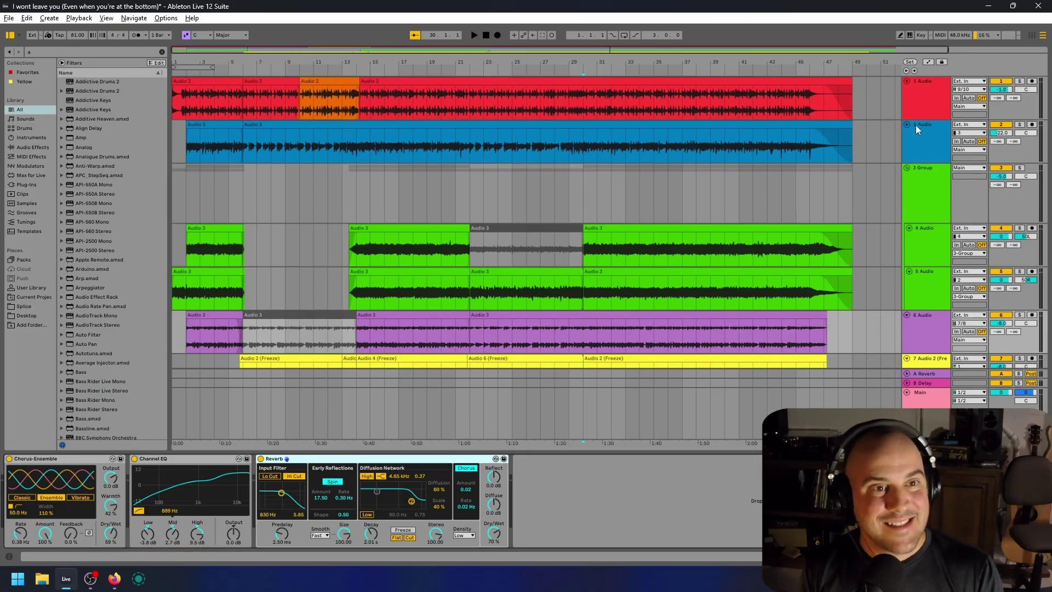
left_click(906, 100)
key("a")
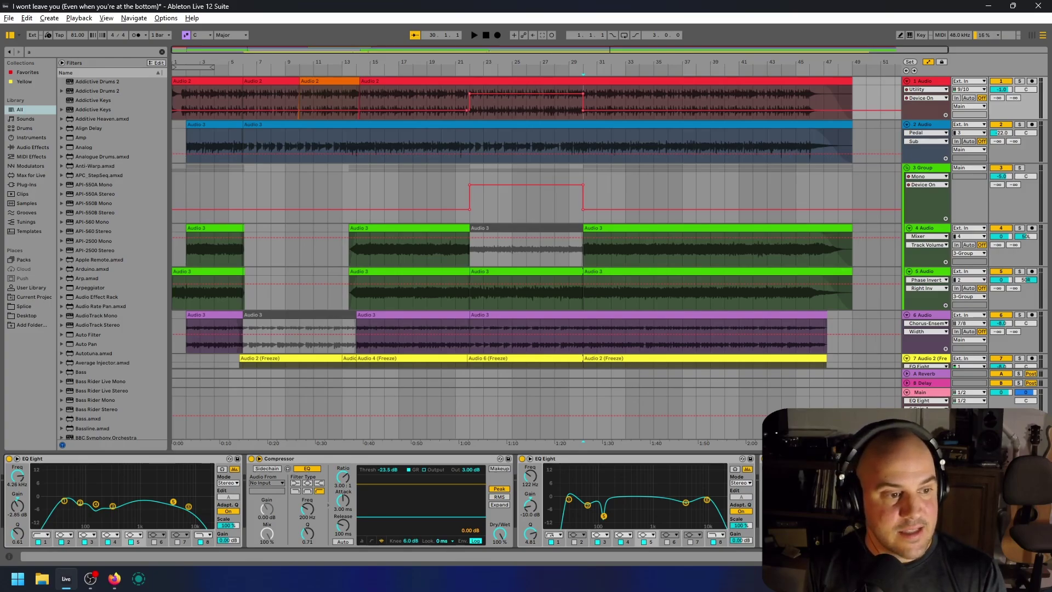
scroll(384, 499, "right", 2)
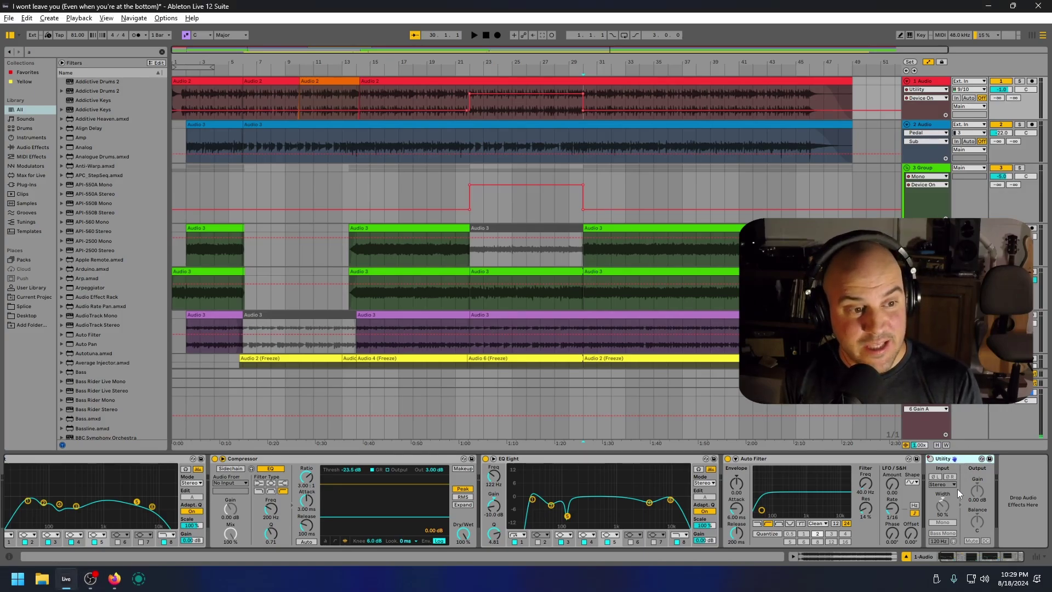
Set track 1's Utility Width to 50% and play from bar 21 to hear it.
left_click_drag(944, 506, 940, 501)
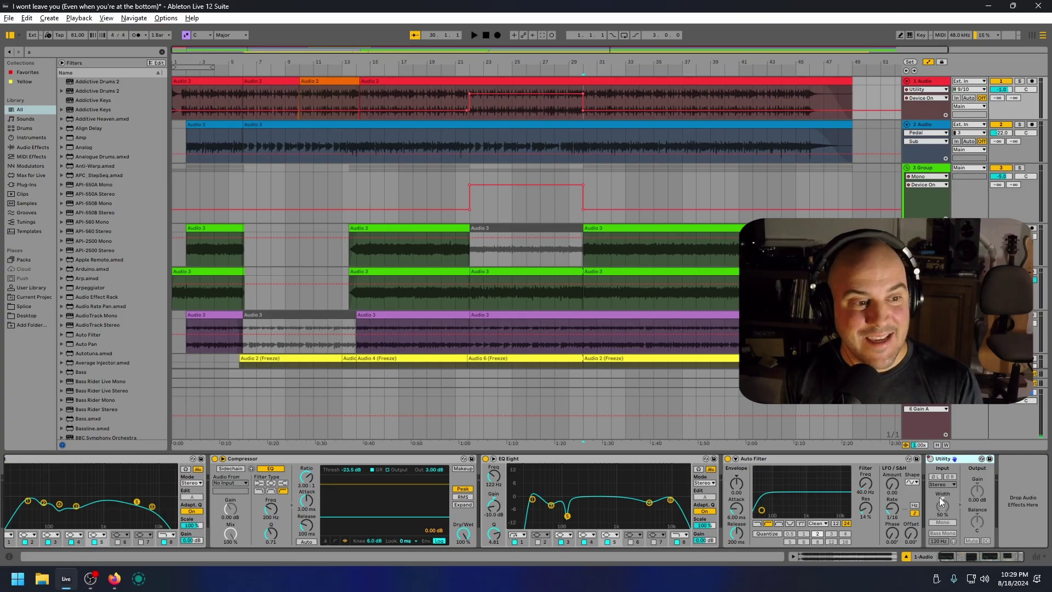
left_click(460, 97)
key("space")
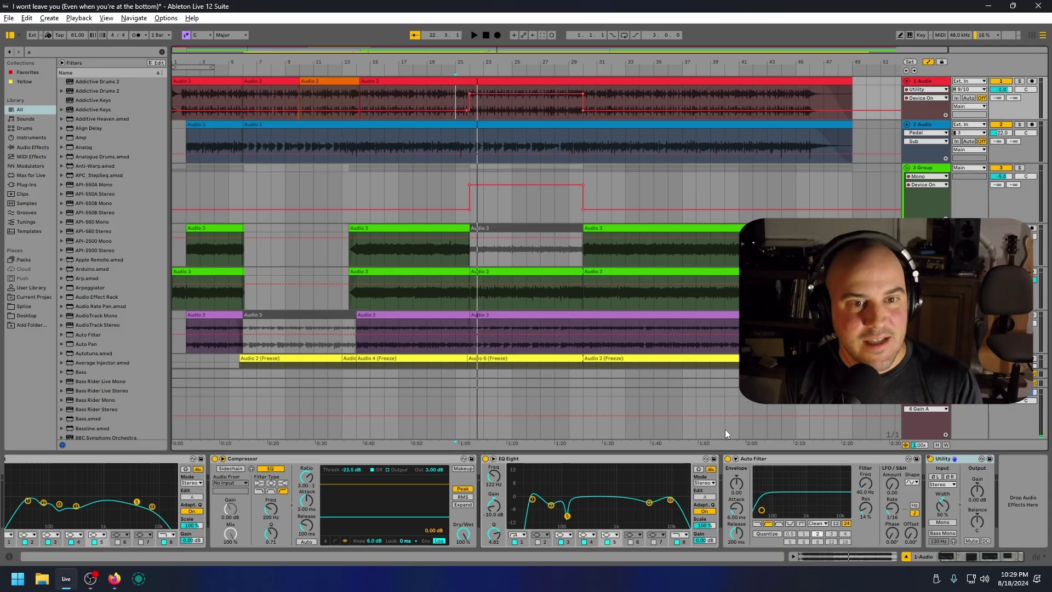
key("space")
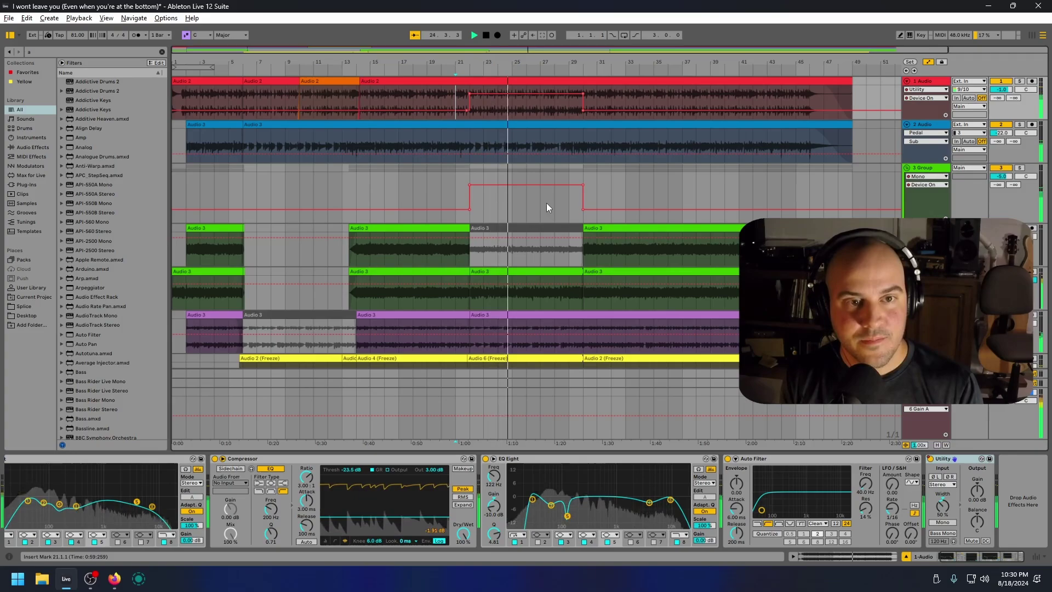
Listen with the 3 Group chain shown, then select track 6, hide automation, and start at bar 22.
left_click(551, 203)
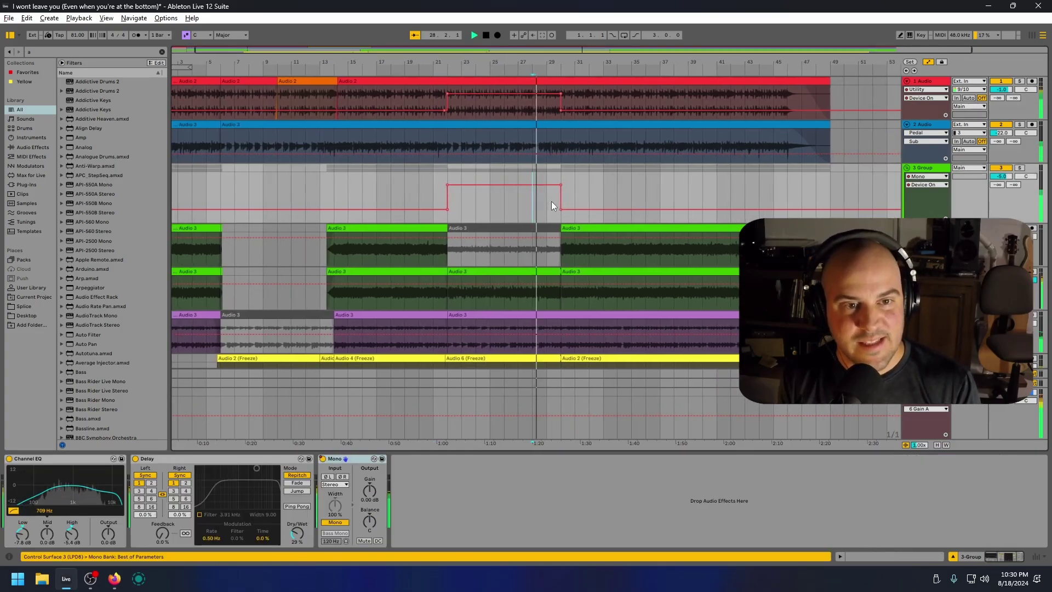
key("space")
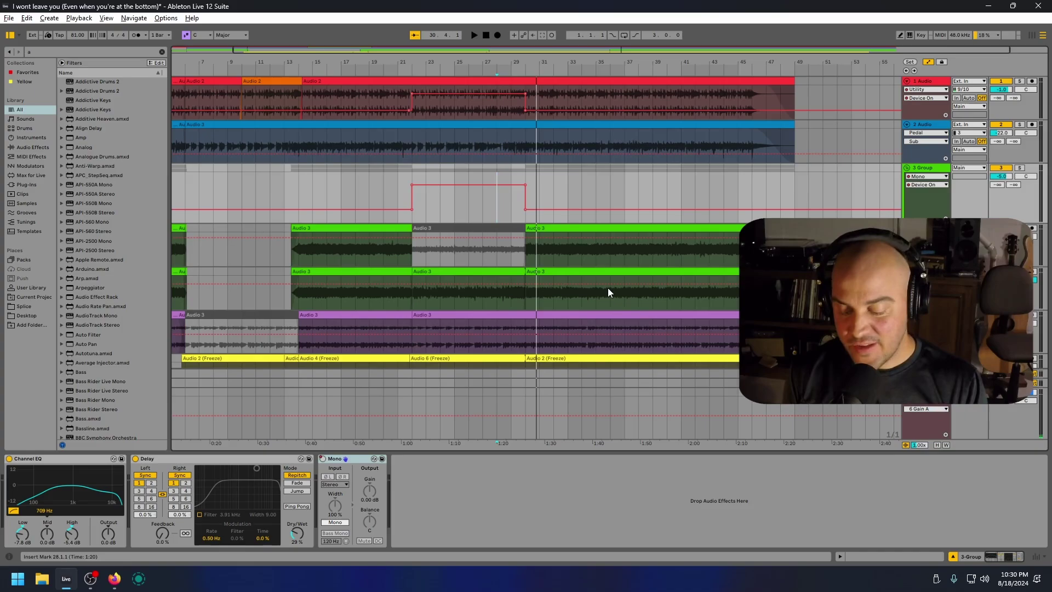
left_click(497, 315)
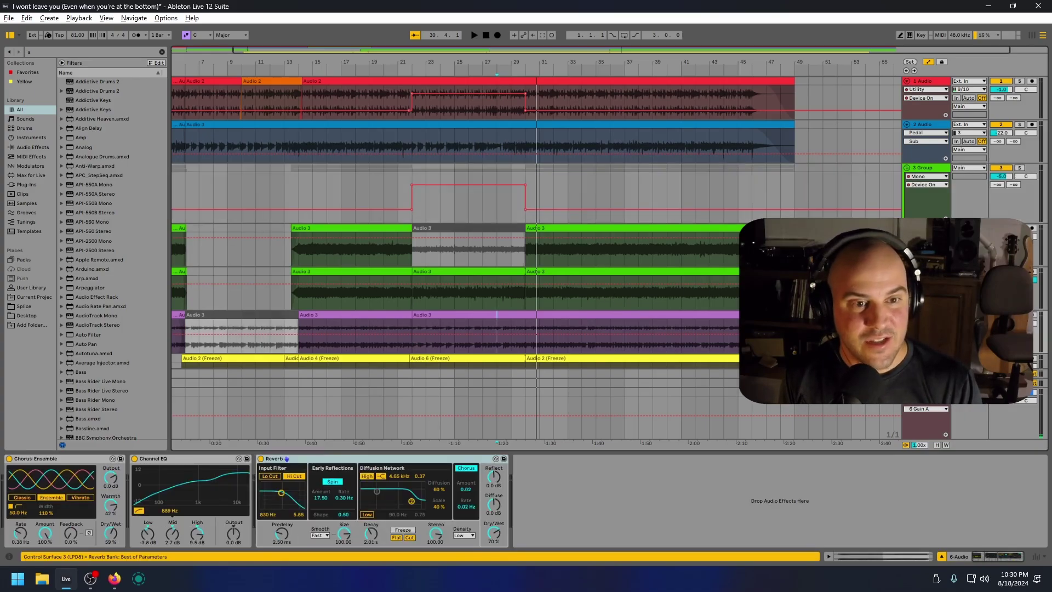
key("a")
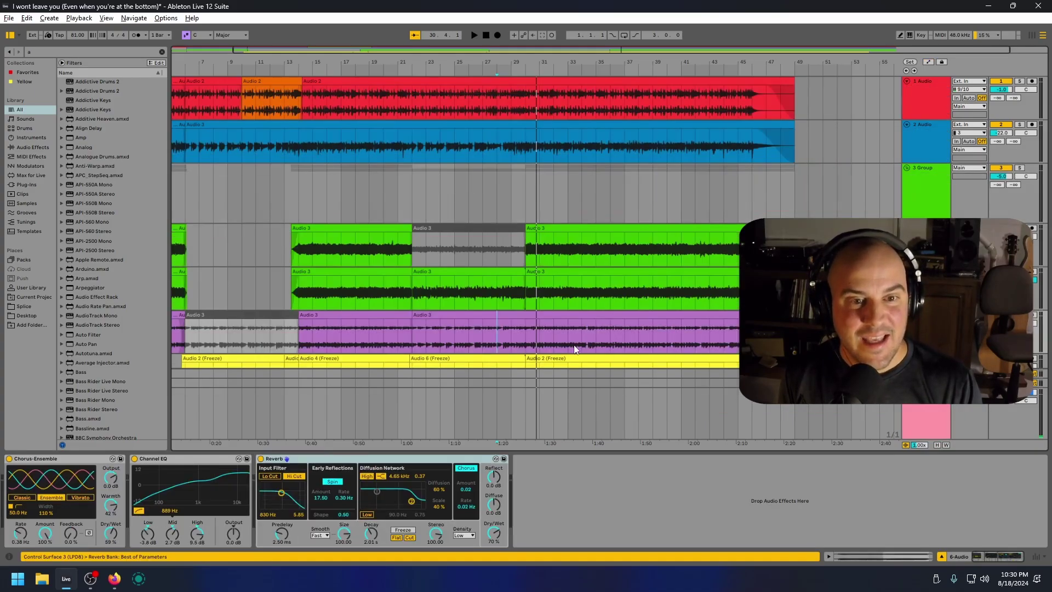
left_click(412, 327)
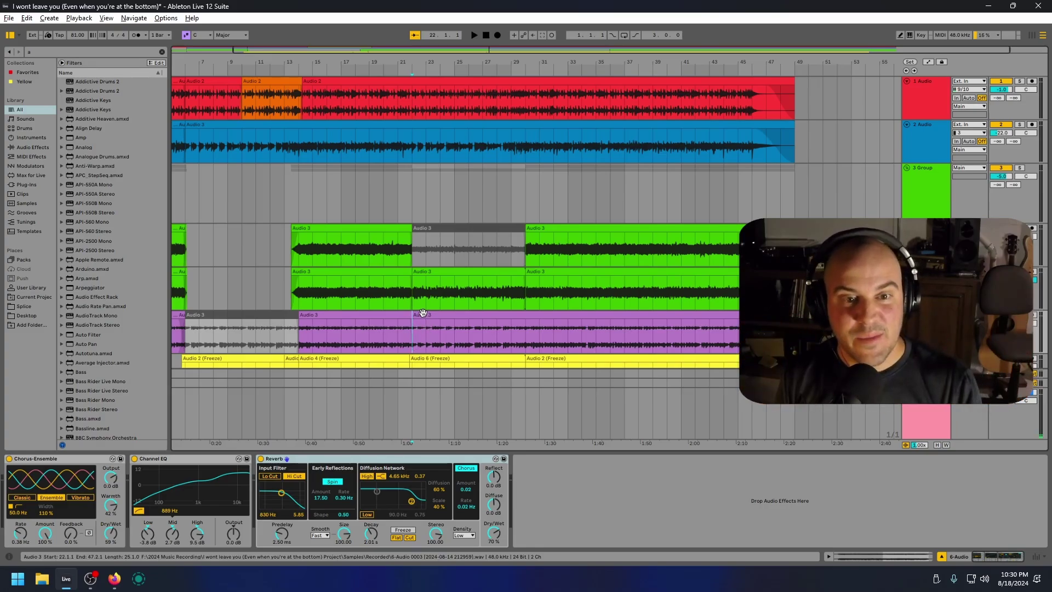
left_click(412, 329)
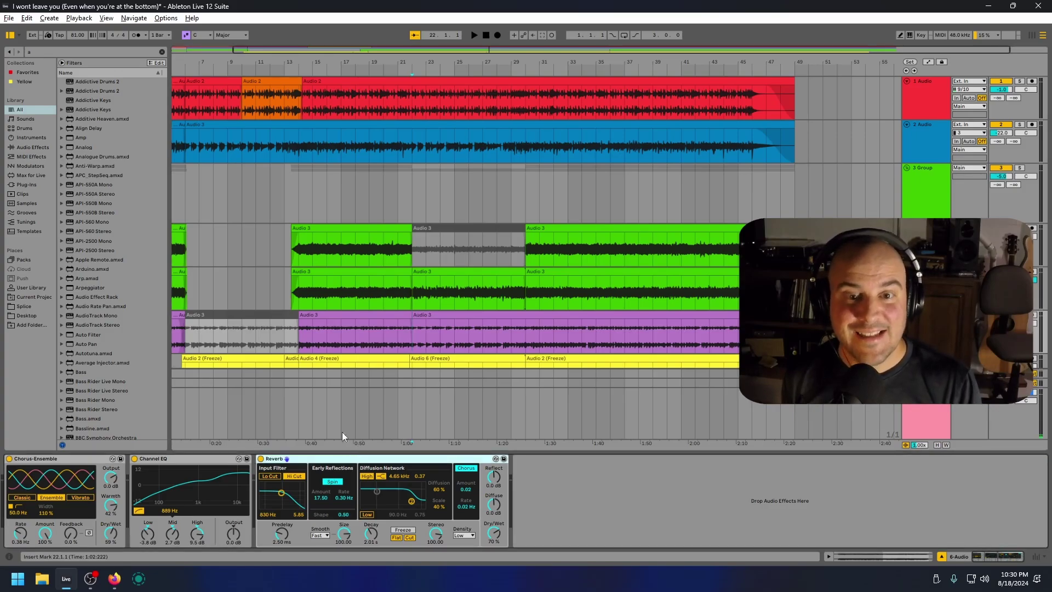
Show the Reverb Dry/Wet automation lane for track 6 in the arrangement.
left_click(491, 544)
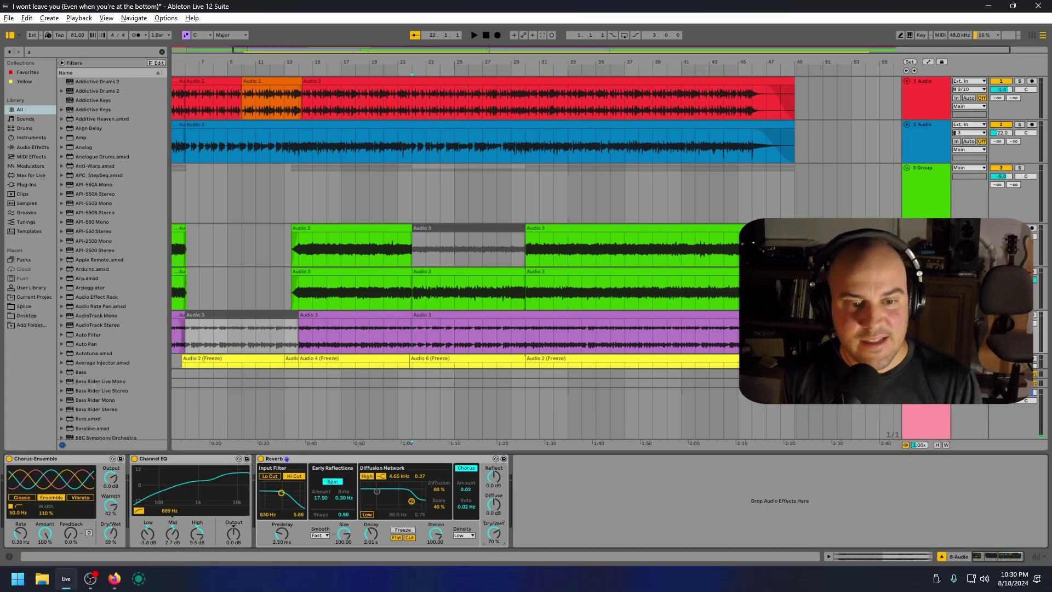
right_click(496, 537)
left_click(510, 455)
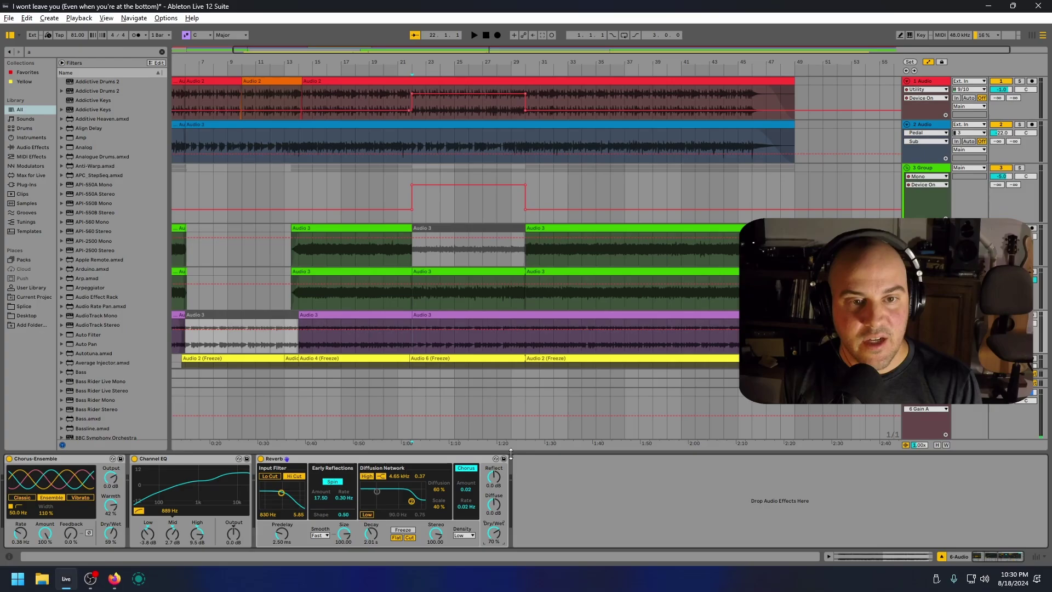
left_click(407, 328)
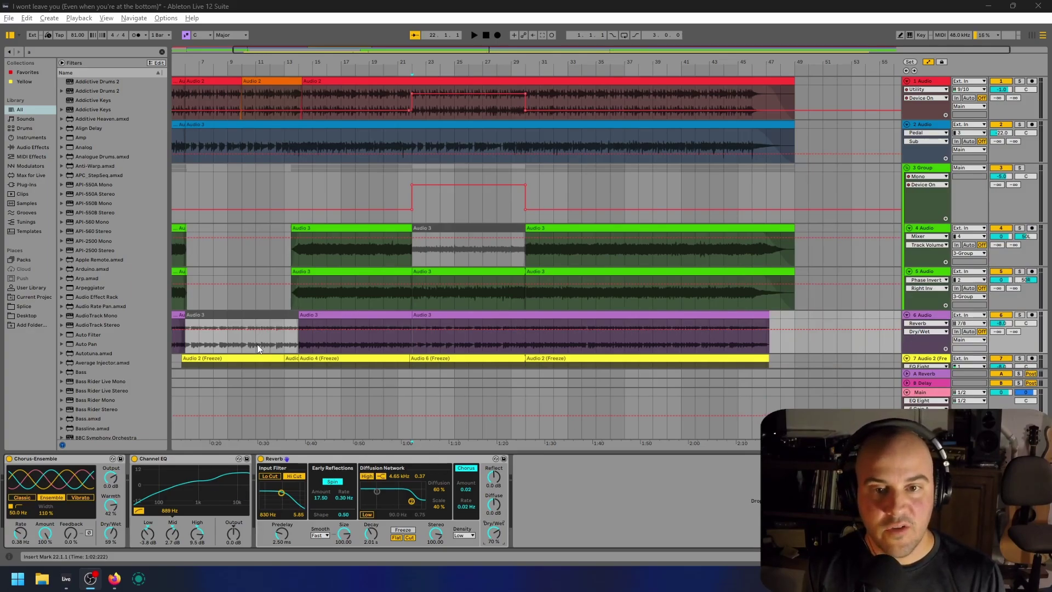
Lower track 6's Dry/Wet envelope to about 29% from bar 22 onward.
left_click(213, 311)
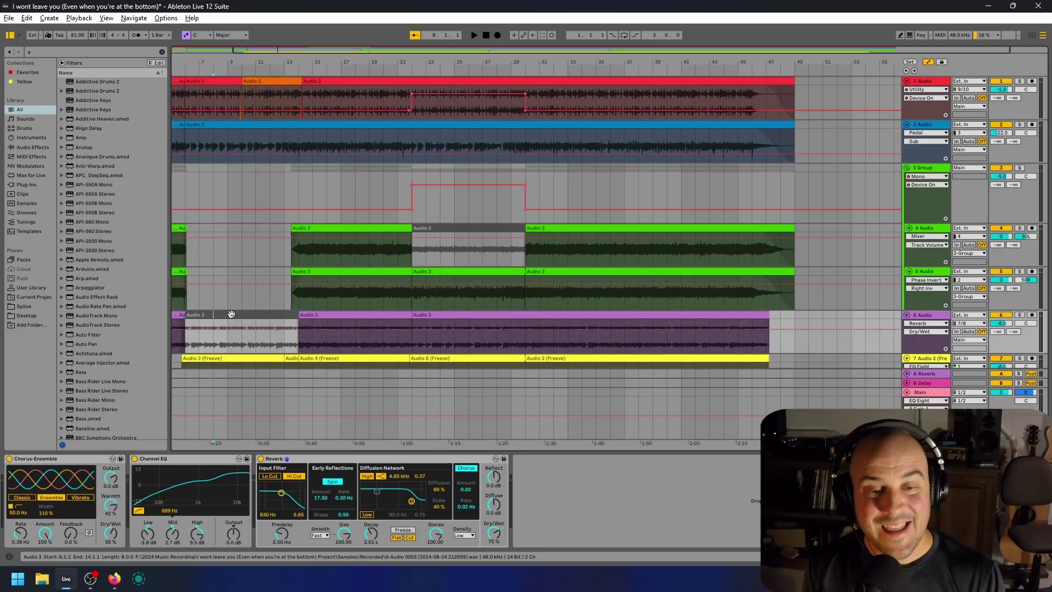
left_click(436, 315)
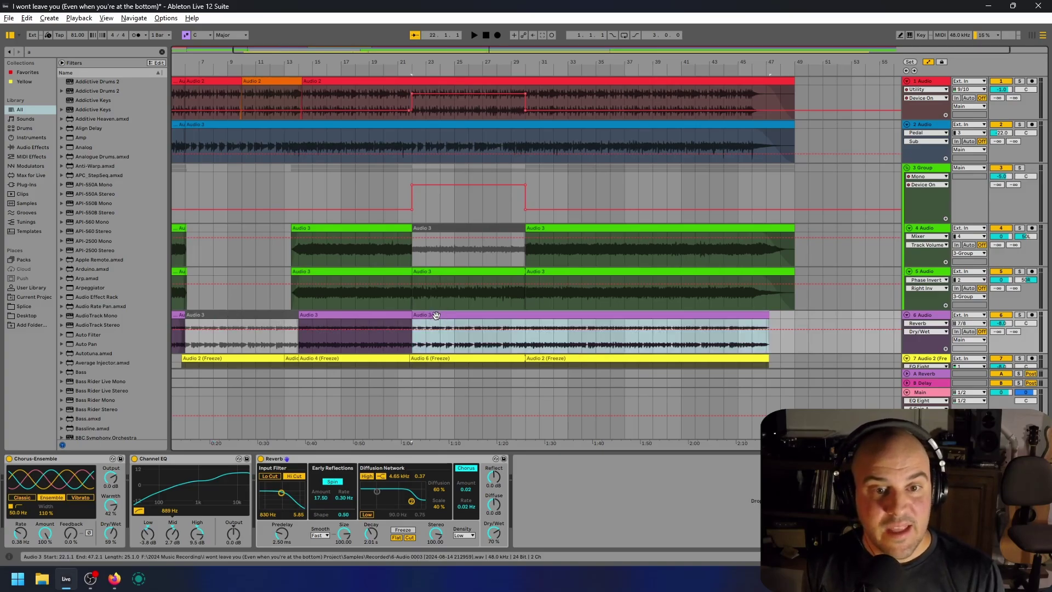
left_click(527, 329)
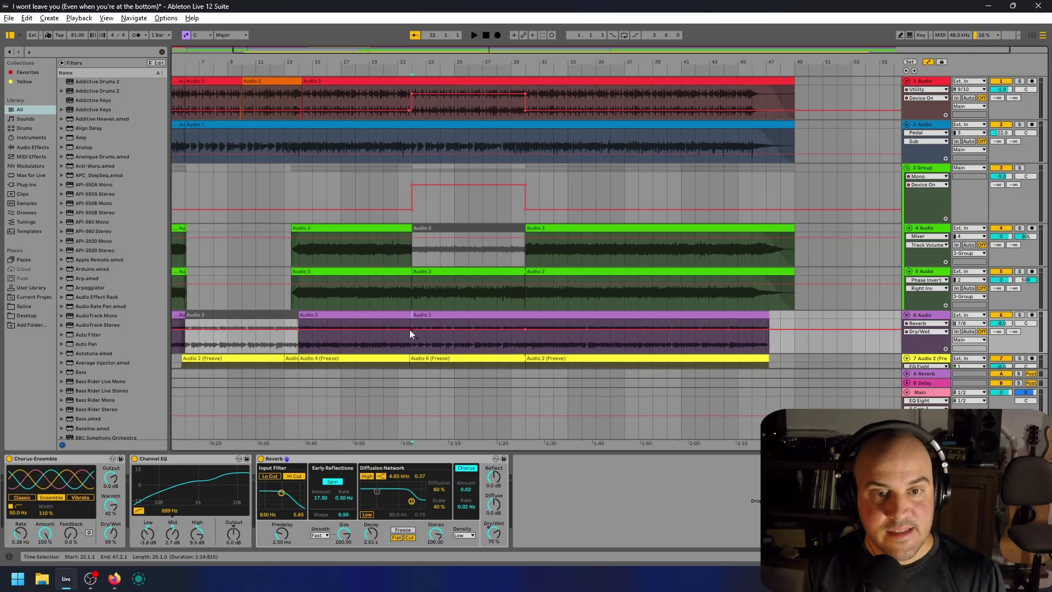
left_click_drag(436, 330, 435, 339)
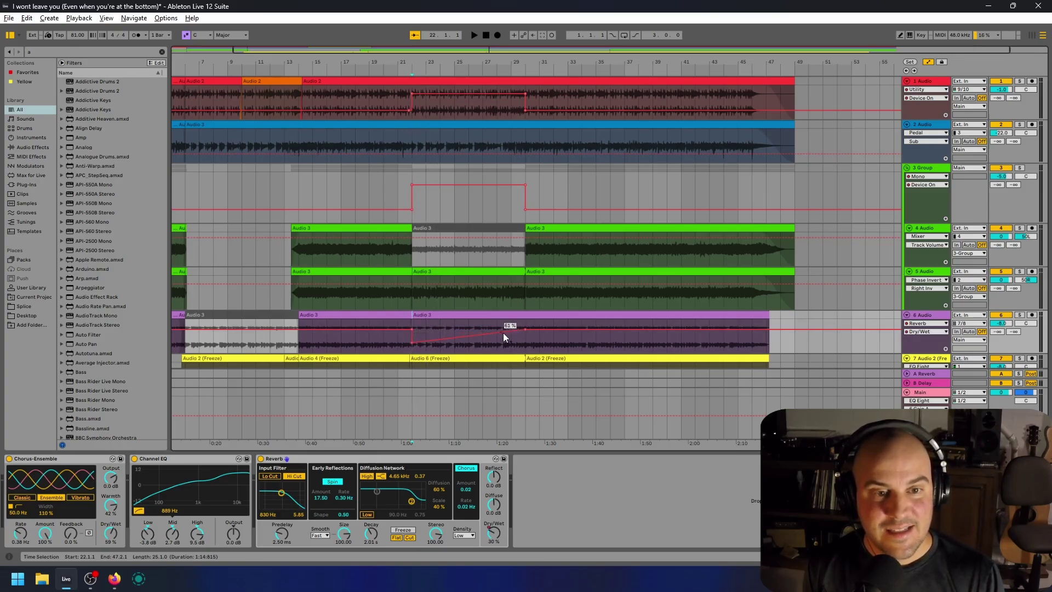
left_click_drag(512, 331, 525, 342)
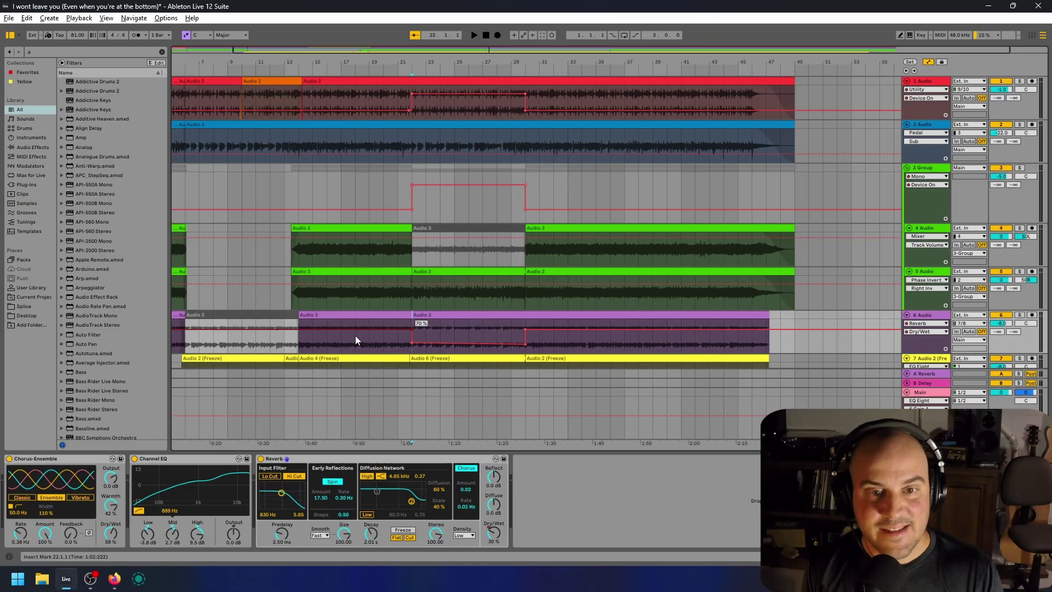
Hide automation, play from bar 21, and briefly solo track 6.
key("a")
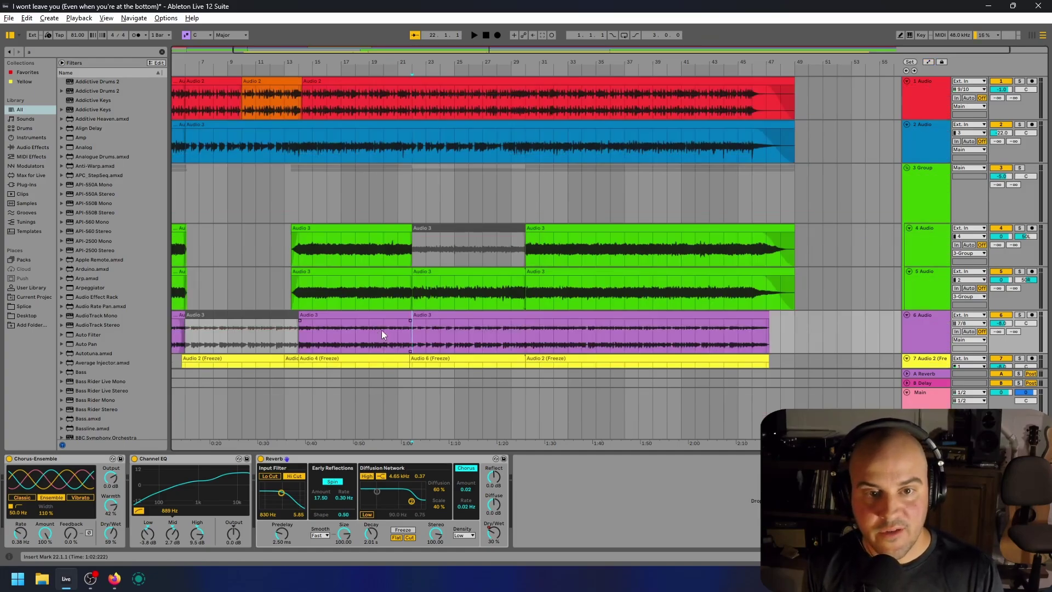
left_click(402, 334)
key("space")
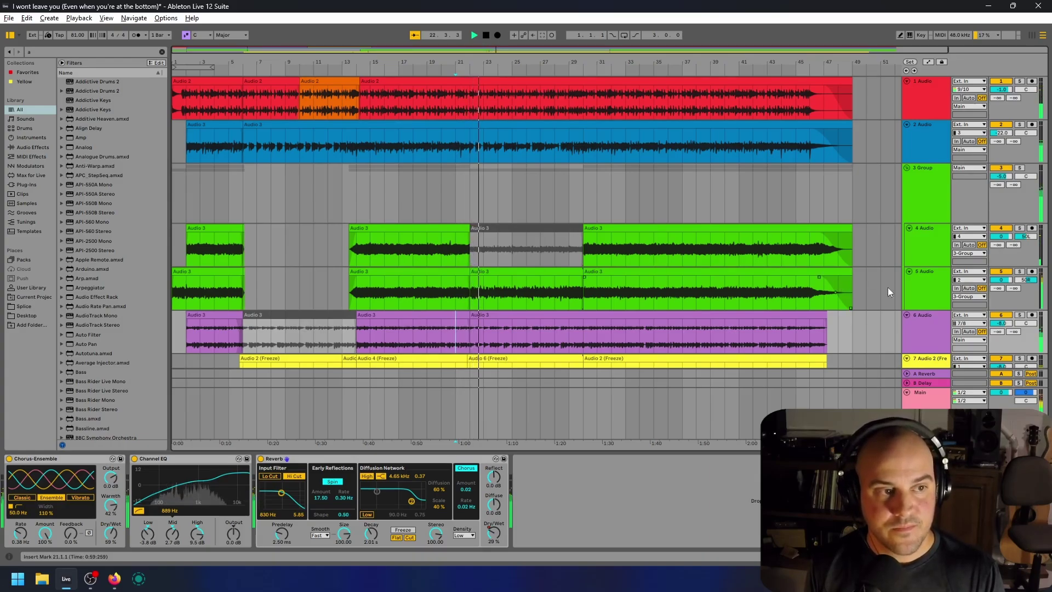
left_click(1020, 318)
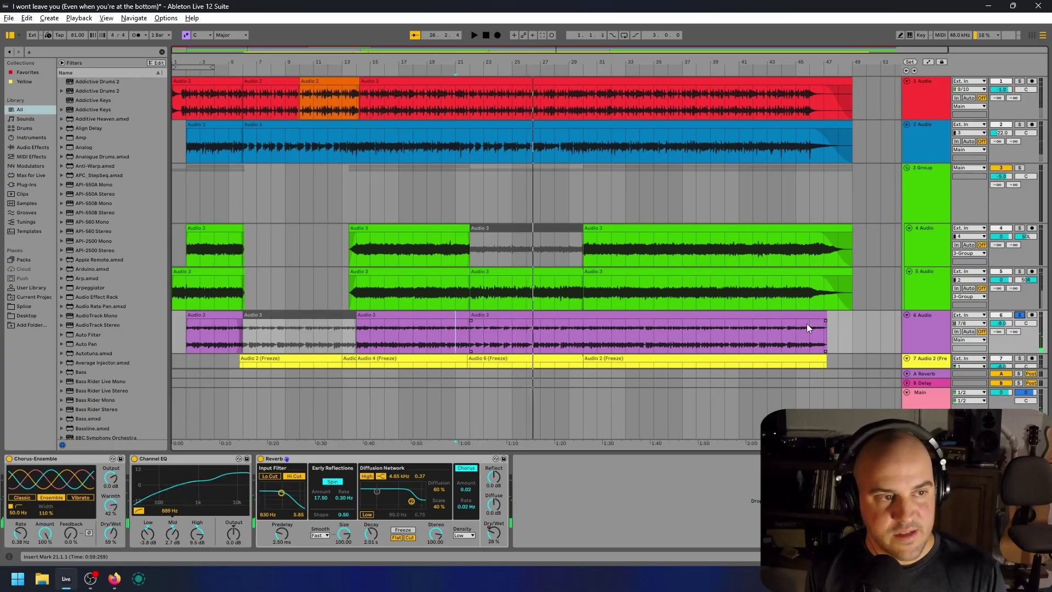
left_click(1020, 315)
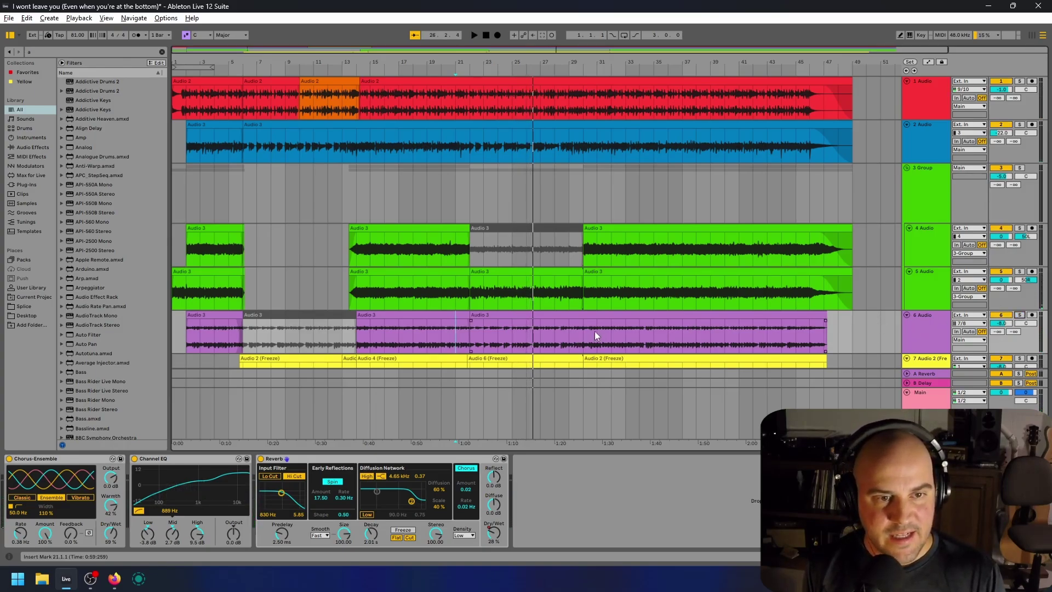
Zoom in around bar 29, solo track 6, and play from just before bar 29.
left_click(572, 335)
key("space")
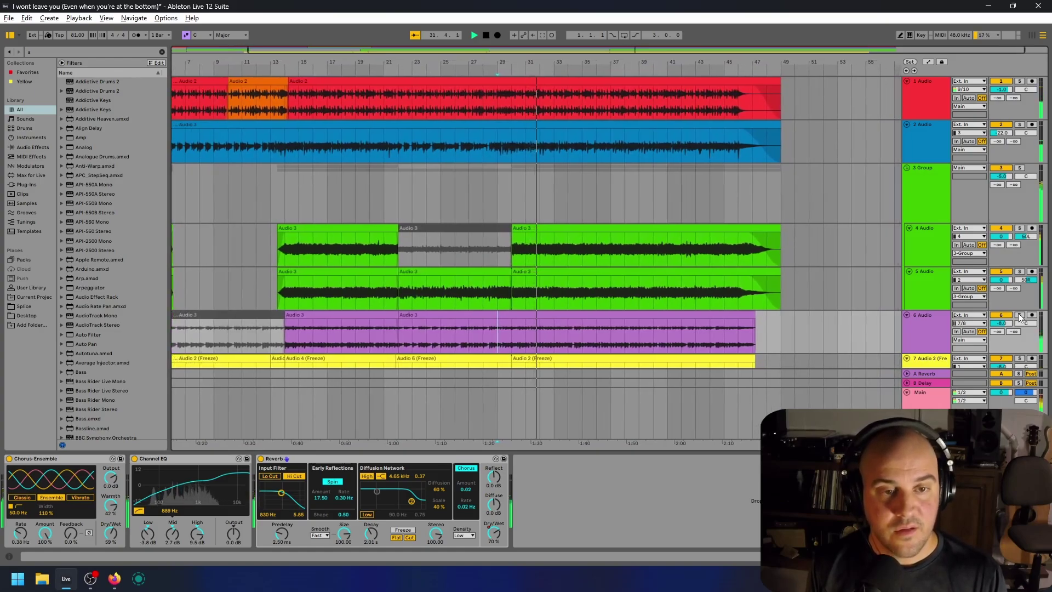
key("space")
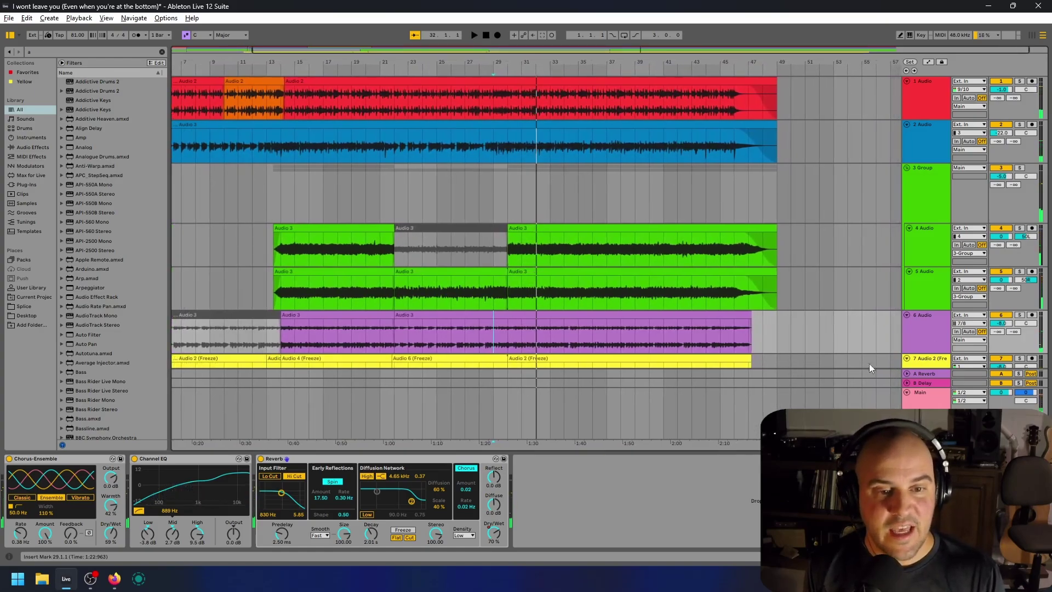
left_click(492, 331)
left_click_drag(505, 75, 493, 62)
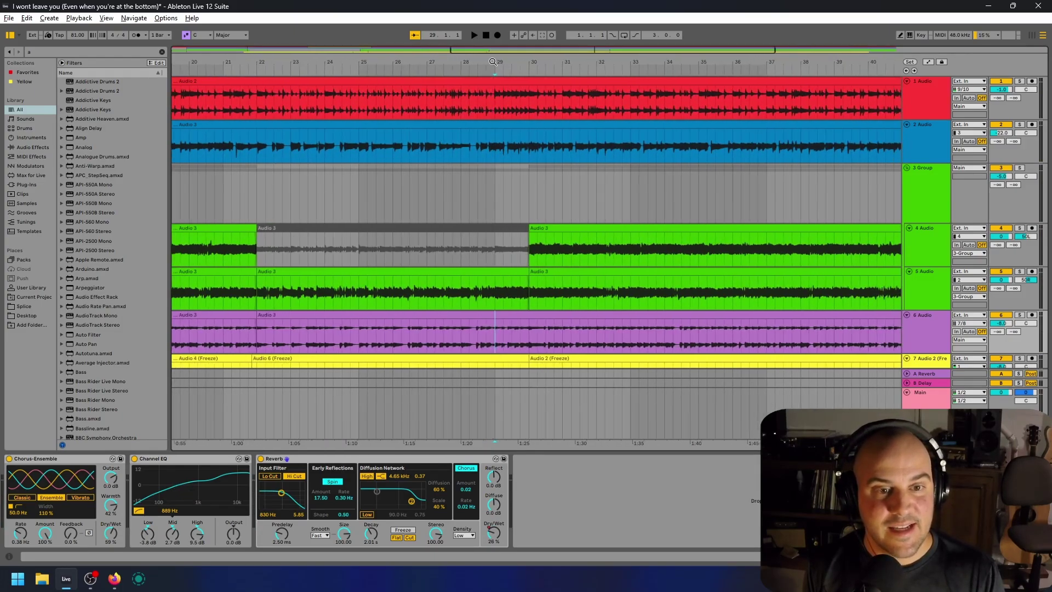
left_click(1019, 315)
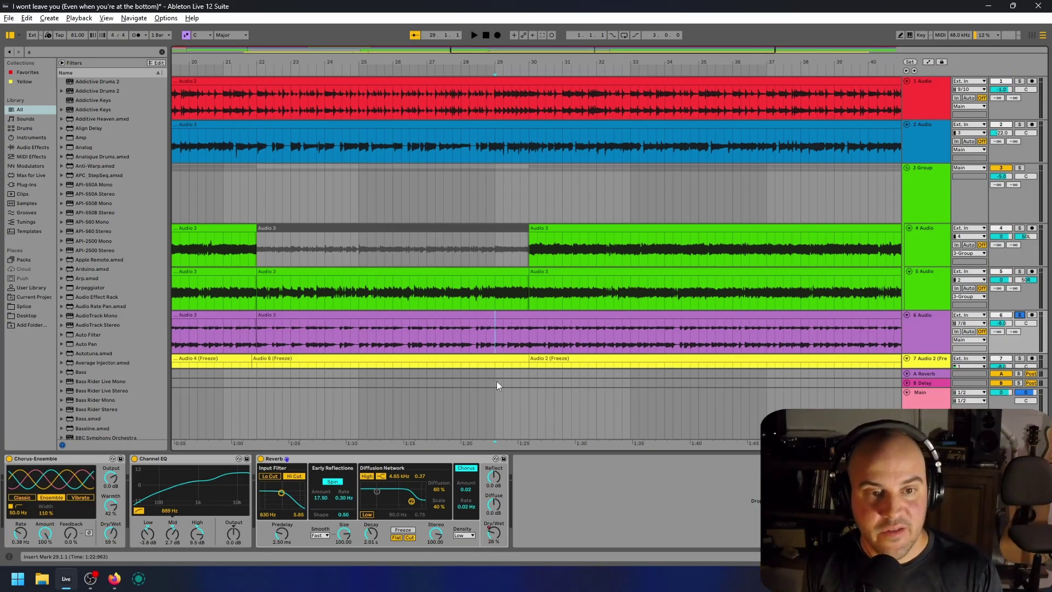
key("Left")
key("space")
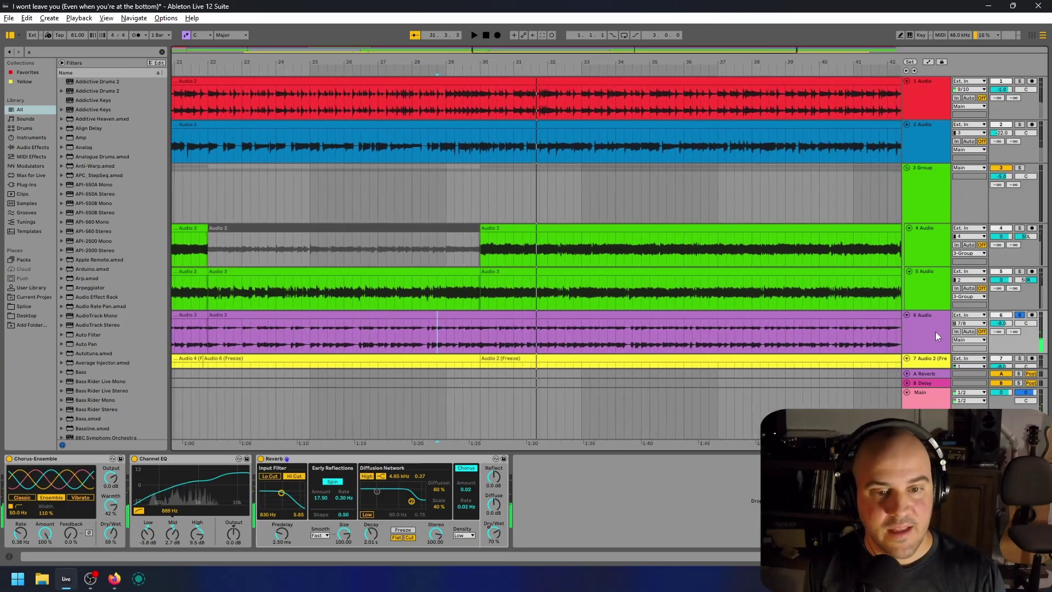
Shorten the reverb decay time and play the mix from just before bar 29.
left_click_drag(368, 536, 368, 536)
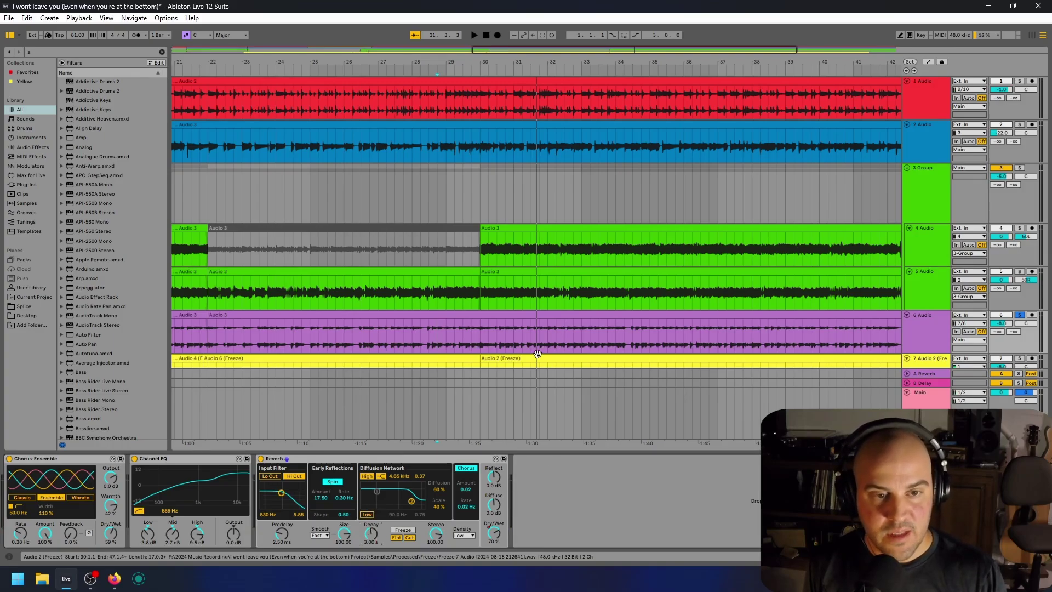
left_click(482, 320)
key("space")
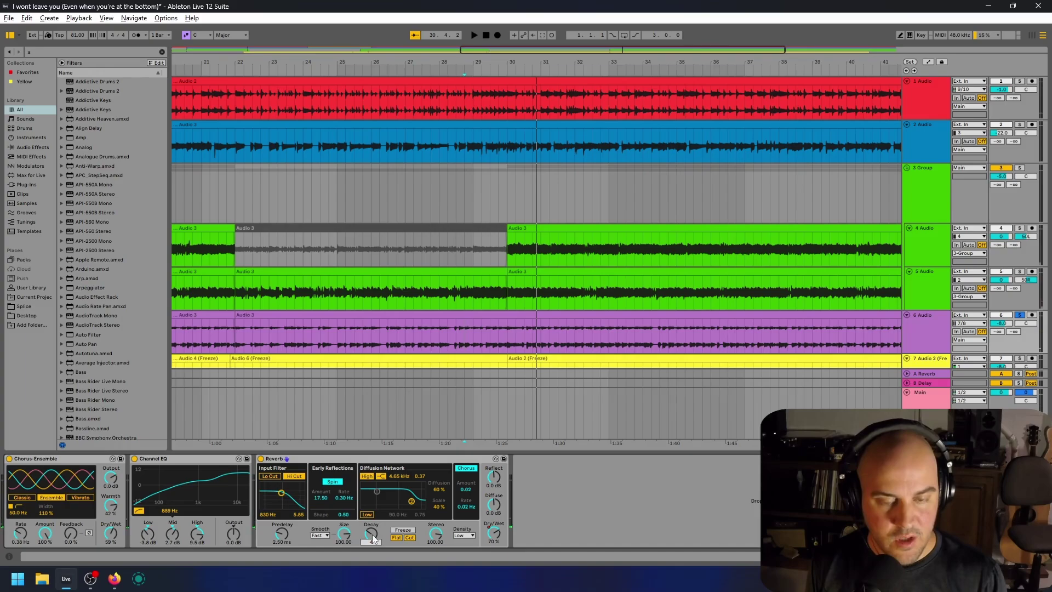
key("space")
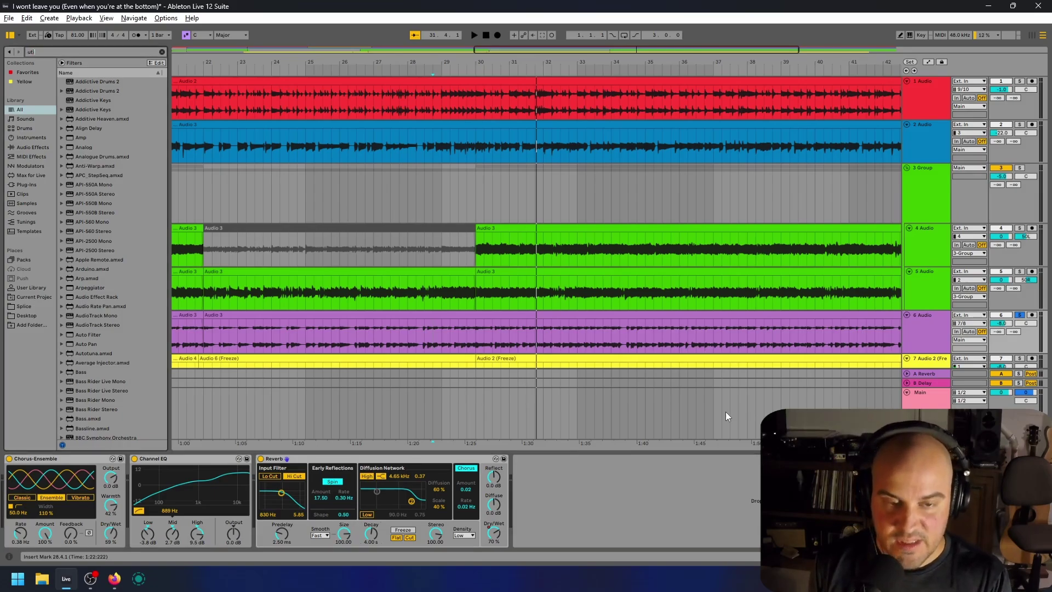
Search for Utility with 'uti' and add it to track 6 after the Reverb.
type("uti")
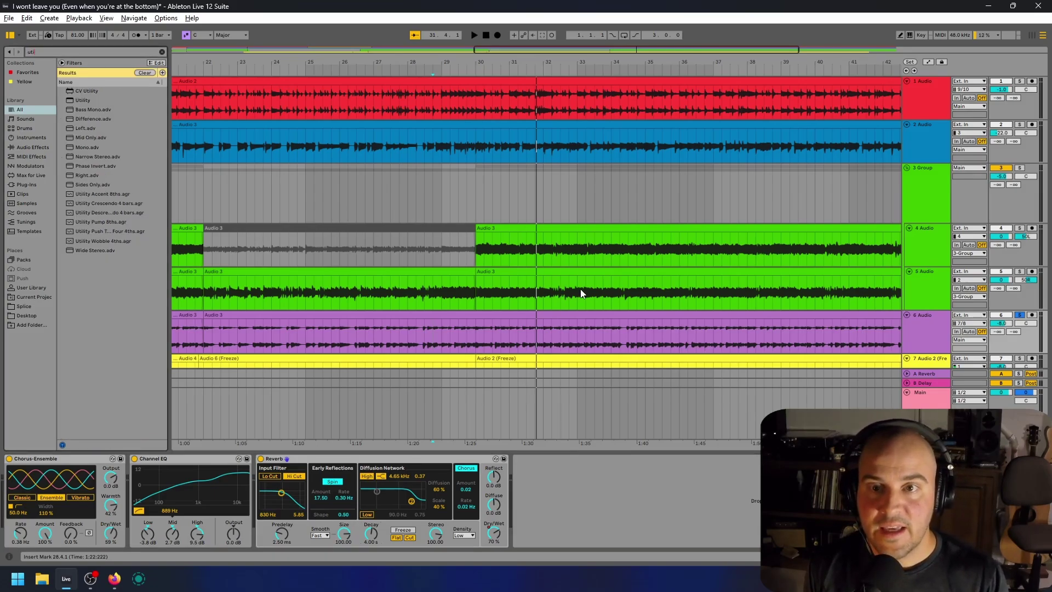
left_click_drag(81, 100, 479, 328)
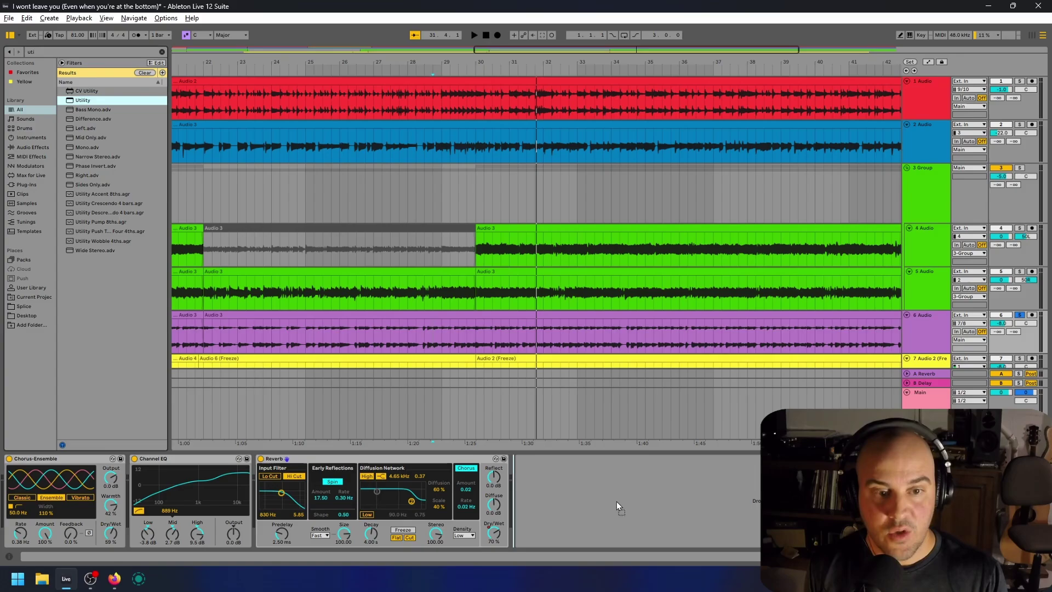
left_click_drag(616, 503, 598, 506)
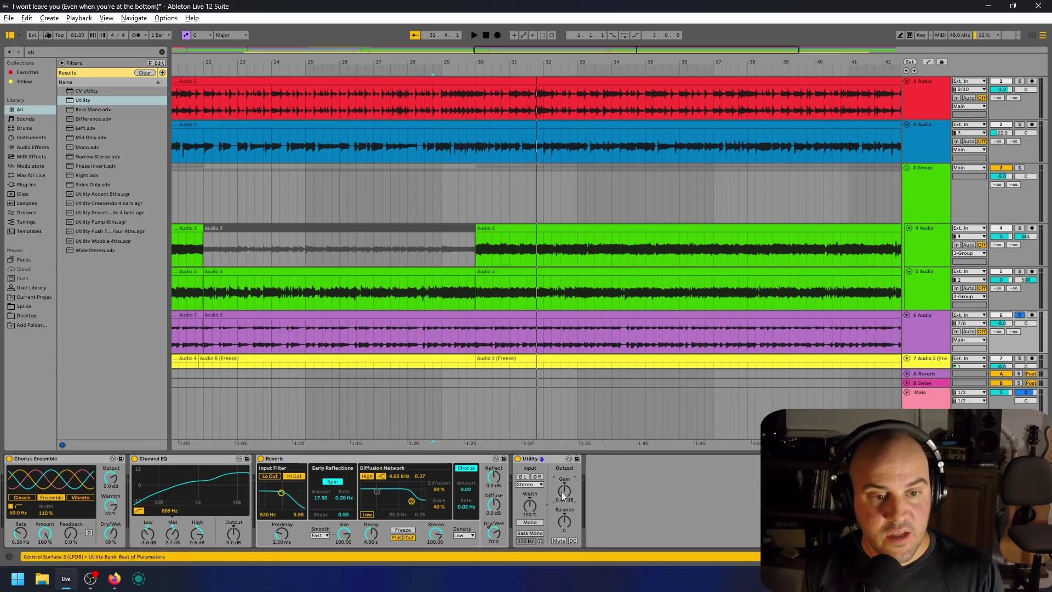
Automate track 6's Utility Gain up to about 2.09 dB from the chorus, then unsolo track 6.
key("a")
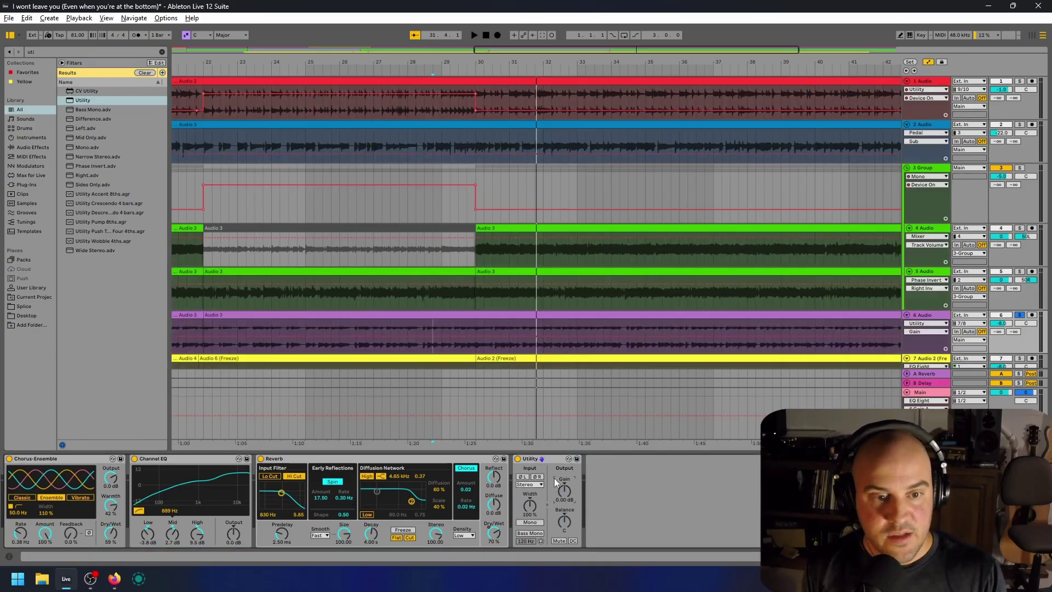
right_click(567, 491)
left_click(589, 494)
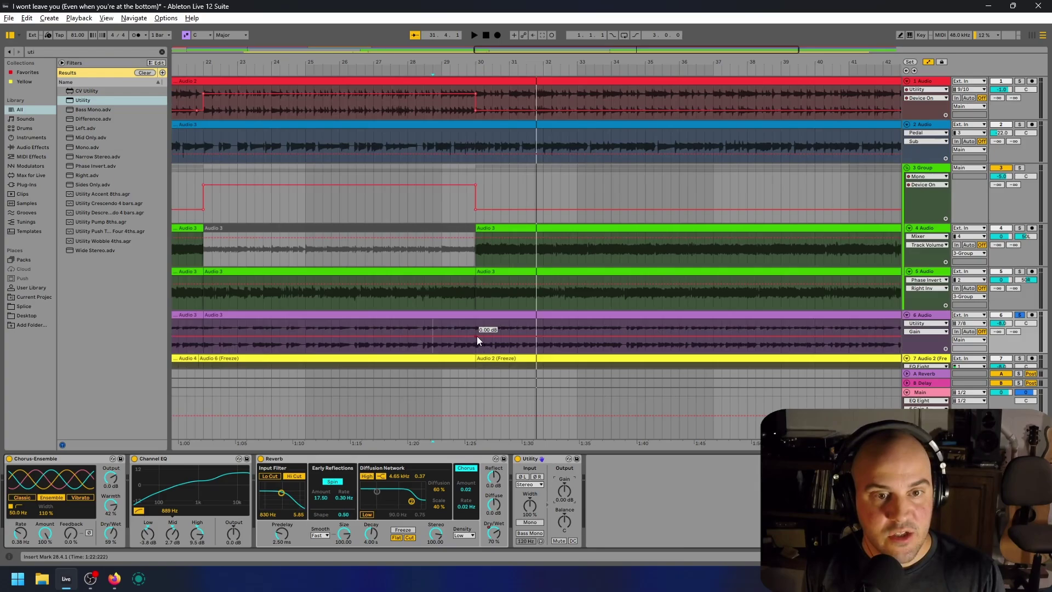
key("minus")
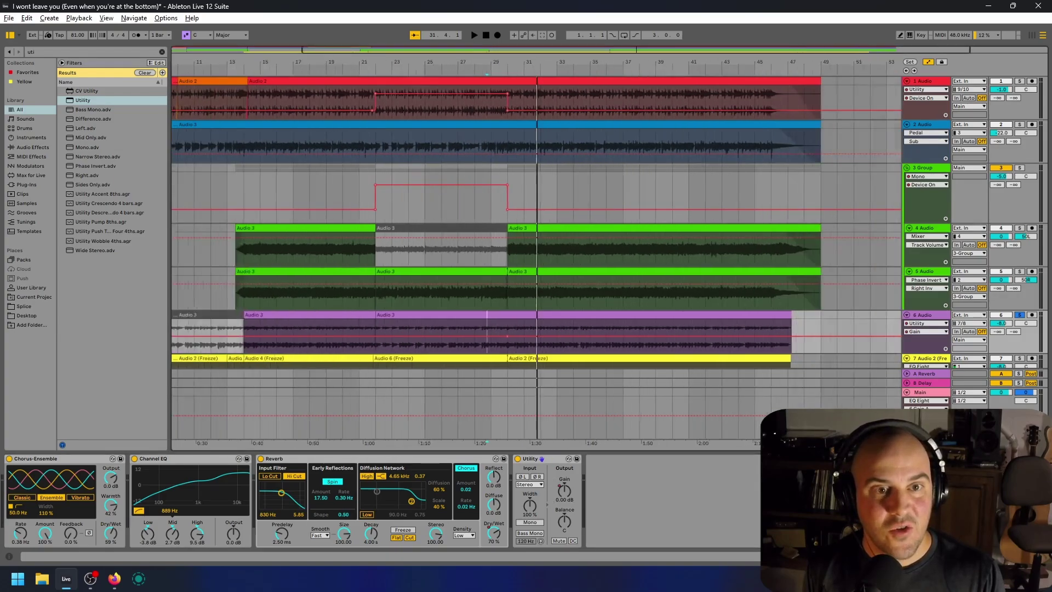
key("minus")
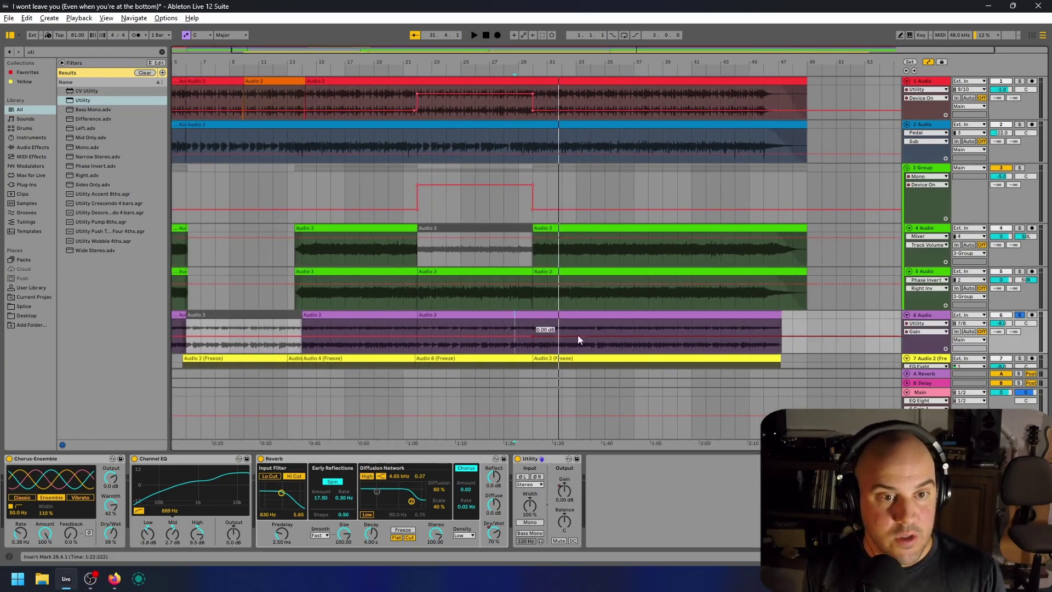
left_click_drag(540, 336, 540, 323)
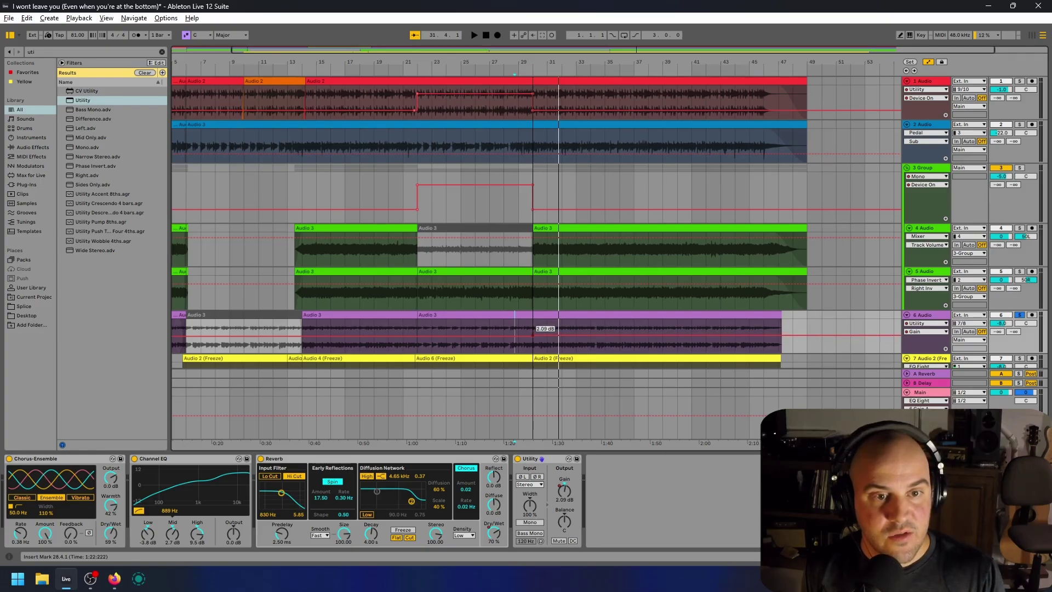
left_click_drag(534, 333, 533, 333)
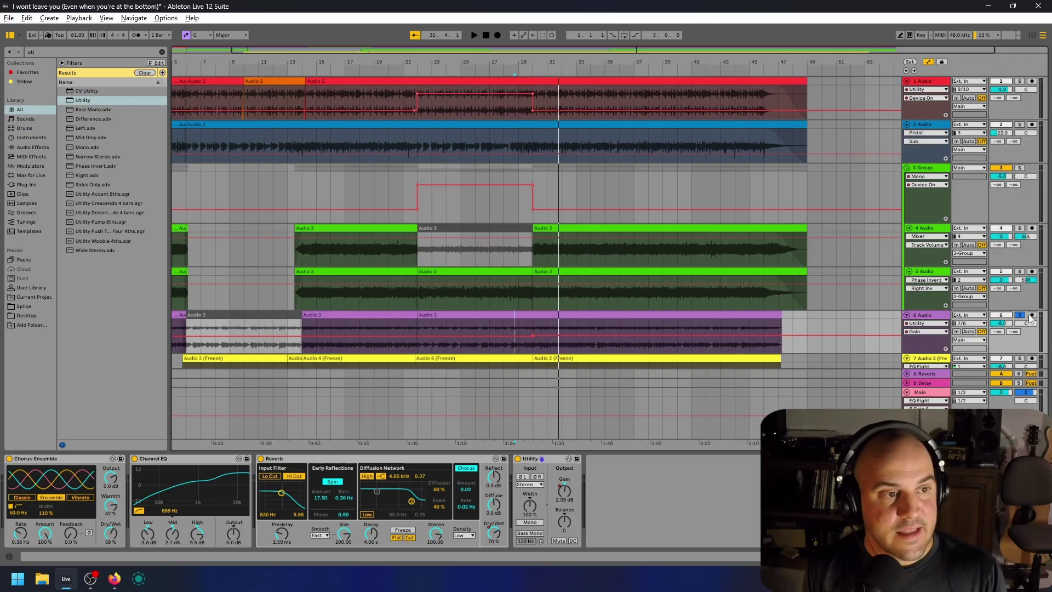
left_click(1019, 315)
left_click(517, 328)
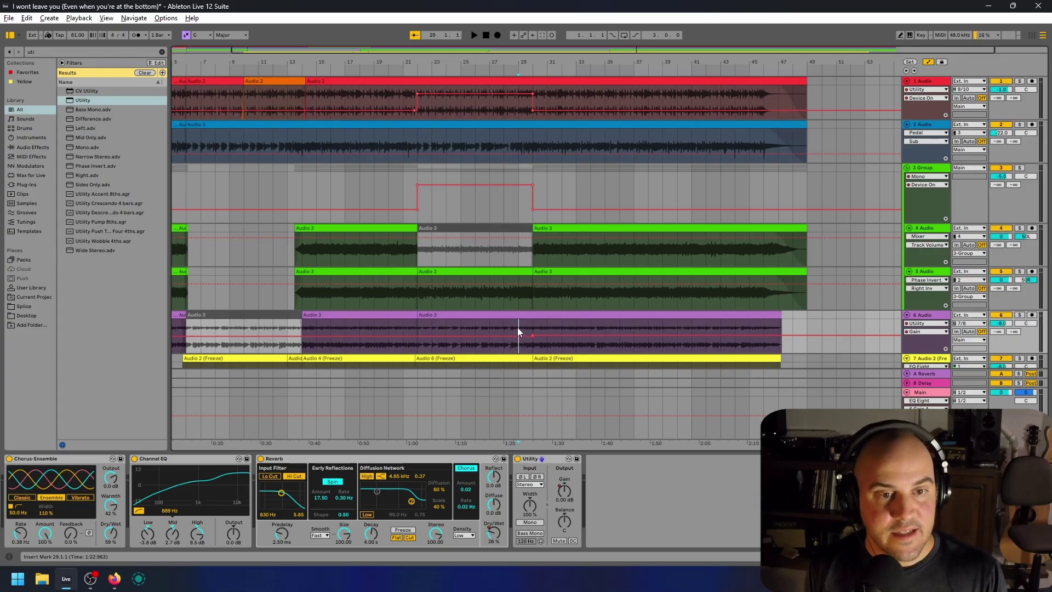
Play from bar 29 with automation hidden, then bring up the Utility Width control's options.
key("space")
key("a")
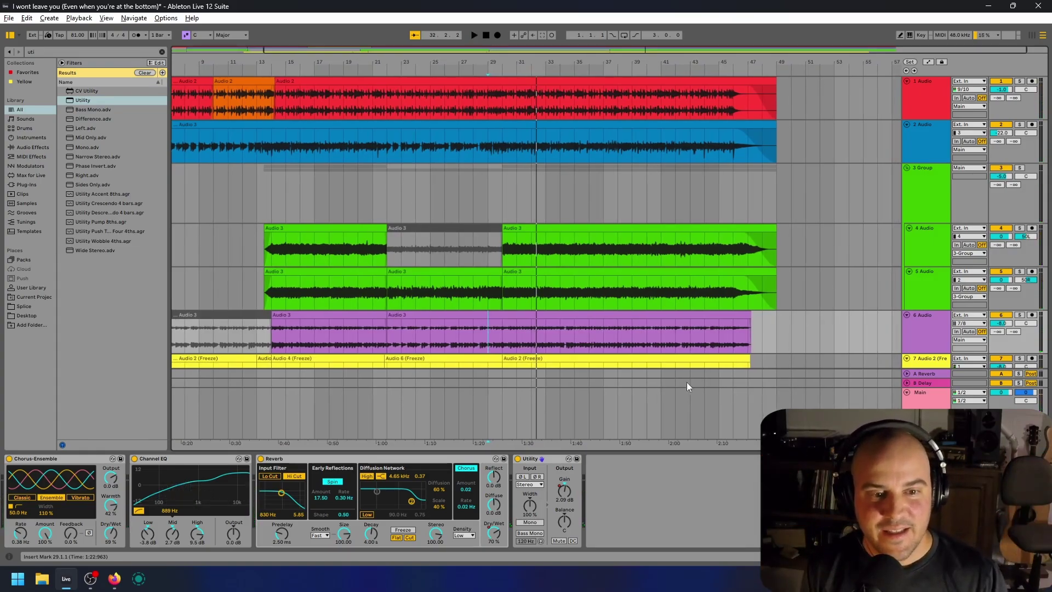
right_click(531, 505)
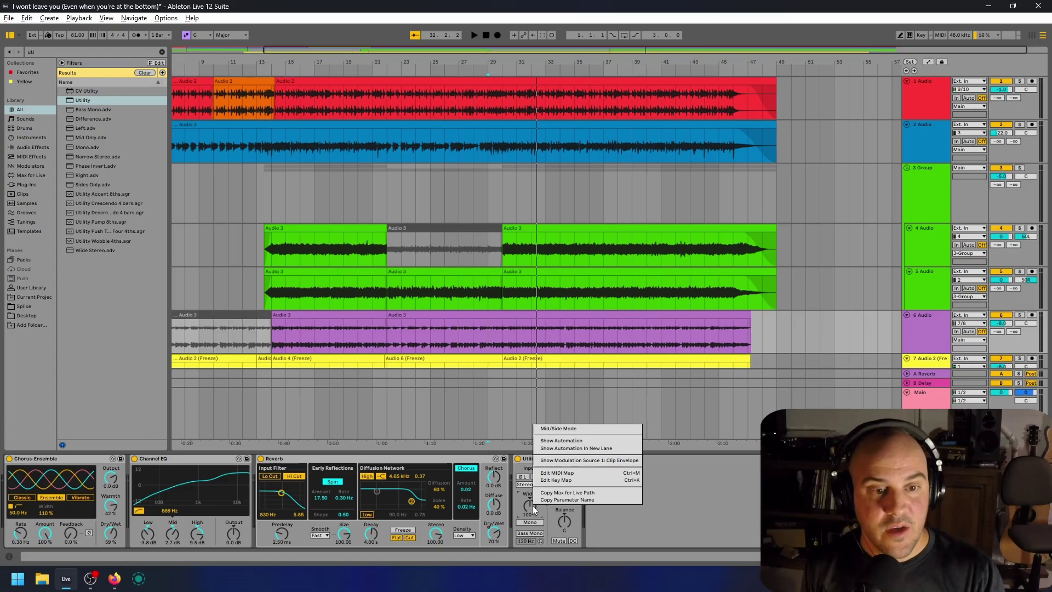
Automate track 6's Stereo Width to 53 % in the verse and about 91 % in the chorus.
left_click(562, 440)
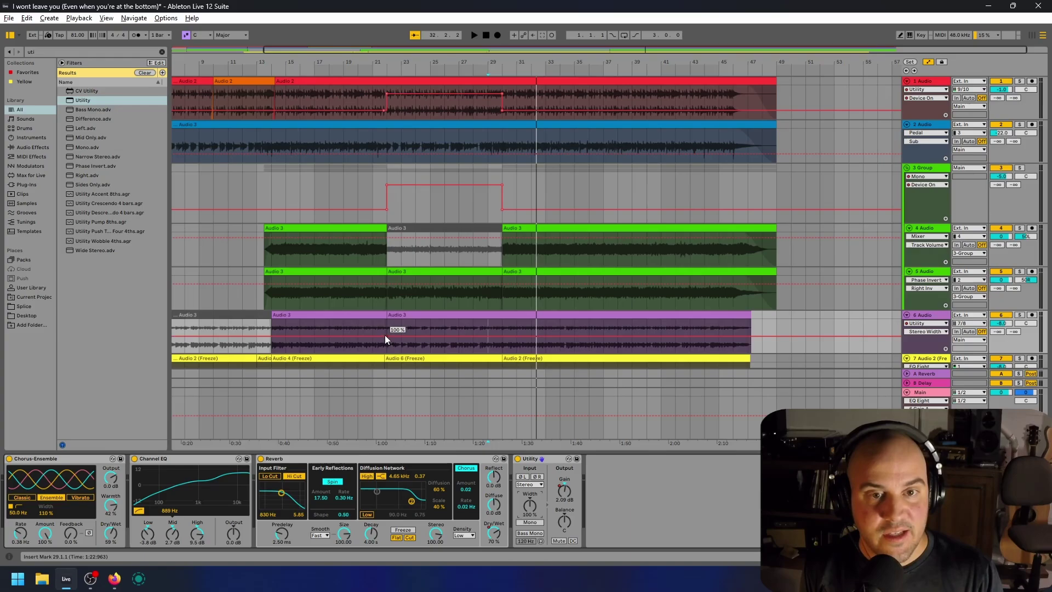
left_click_drag(393, 337, 393, 352)
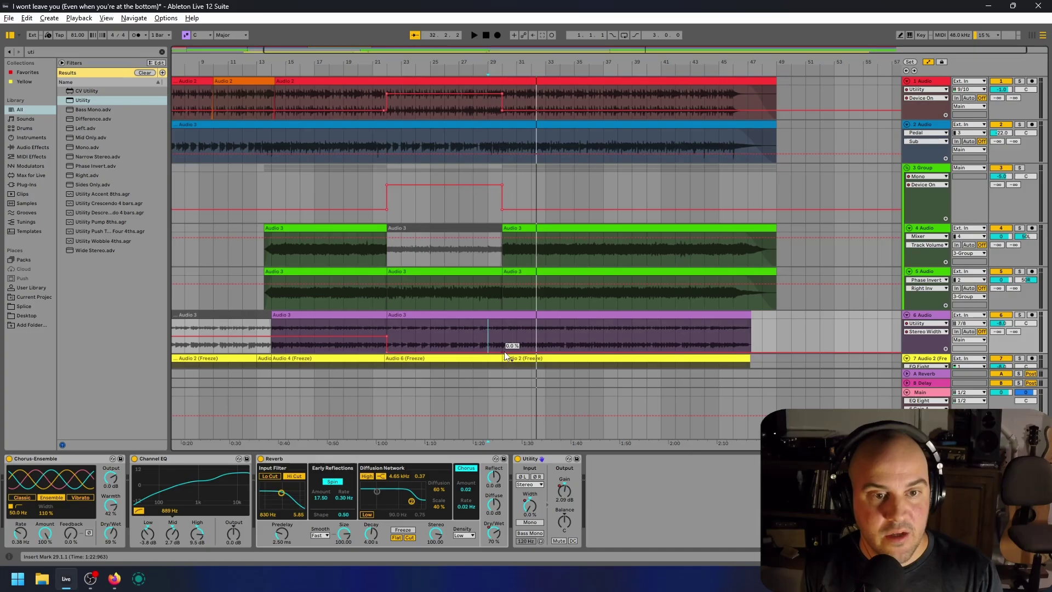
left_click_drag(505, 355, 505, 335)
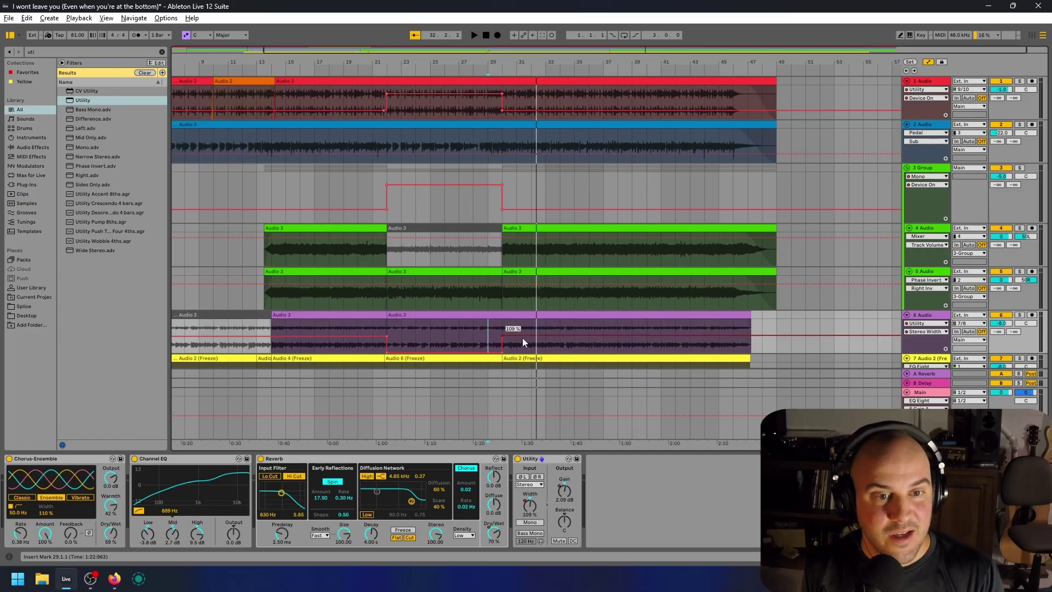
left_click_drag(503, 334, 503, 337)
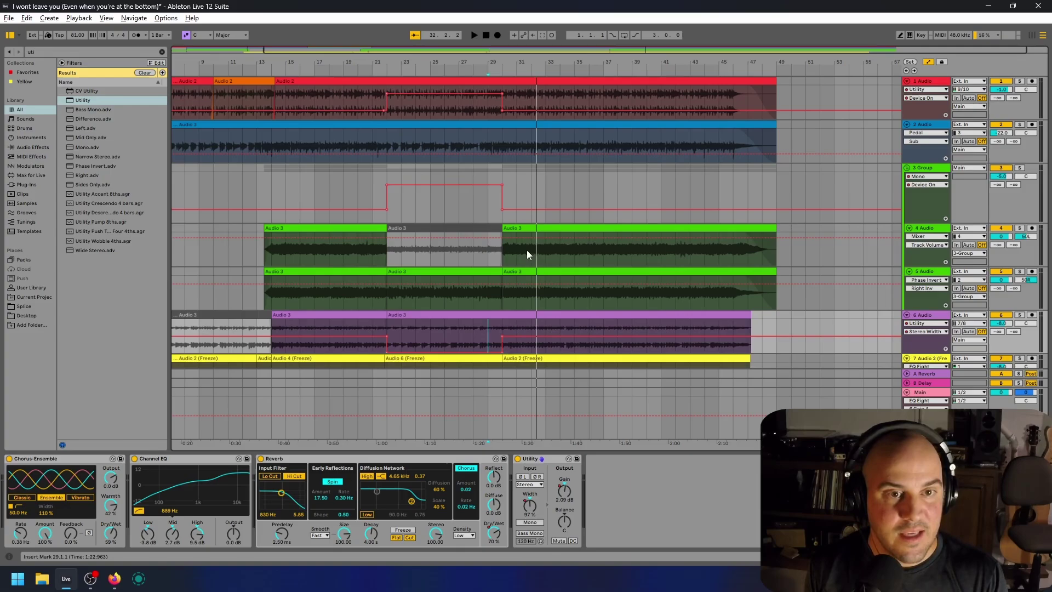
left_click(503, 255)
left_click_drag(502, 252, 628, 265)
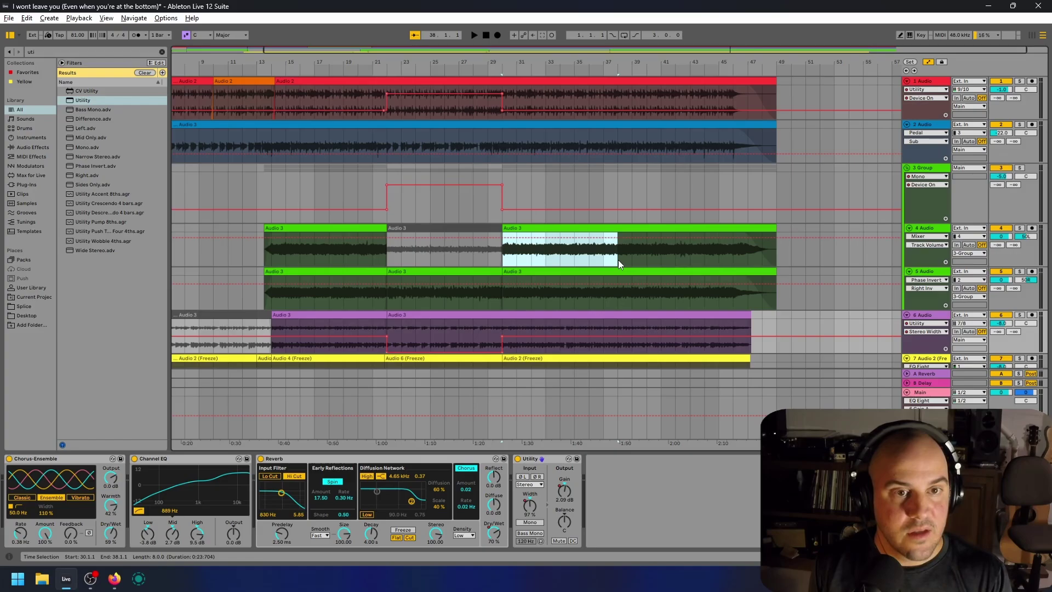
Raise track 6's Stereo Width automation in the final section from bar 38 to 129 %.
left_click_drag(617, 259, 630, 263)
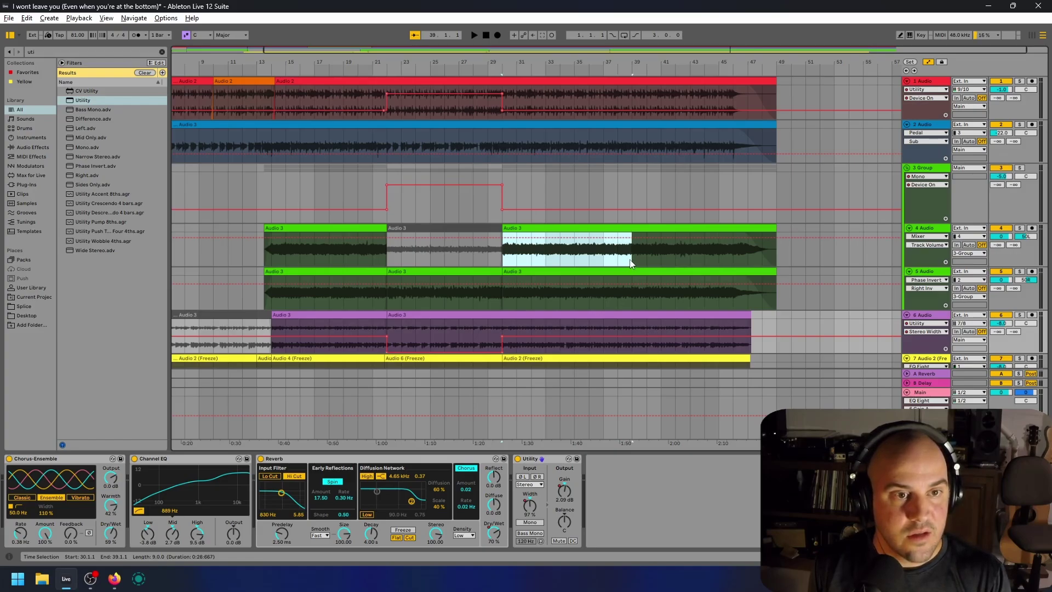
left_click(632, 215)
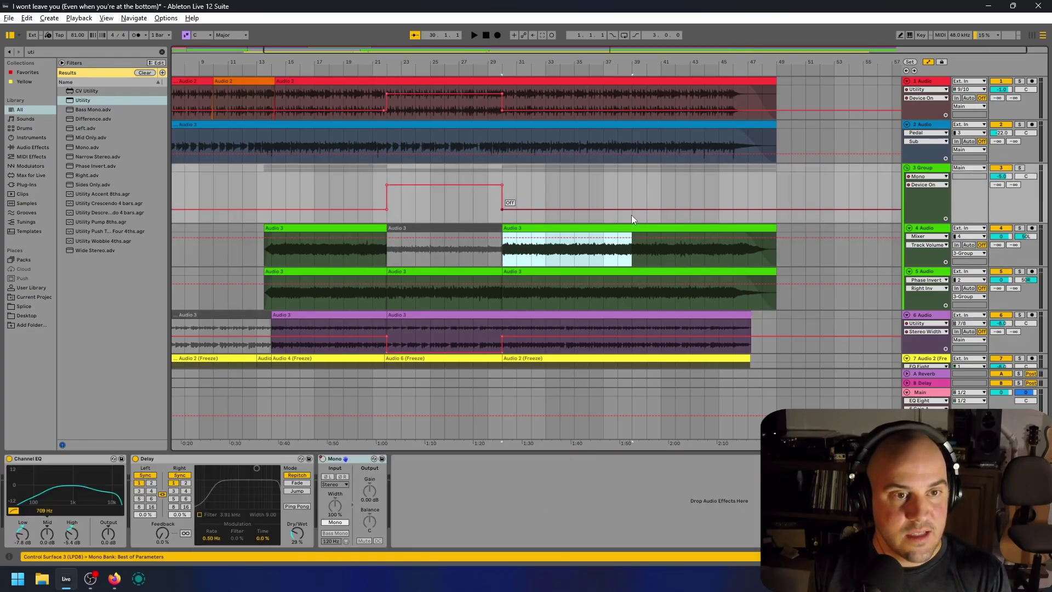
scroll(631, 214, "left", 1)
left_click(643, 188)
scroll(642, 188, "right", 2)
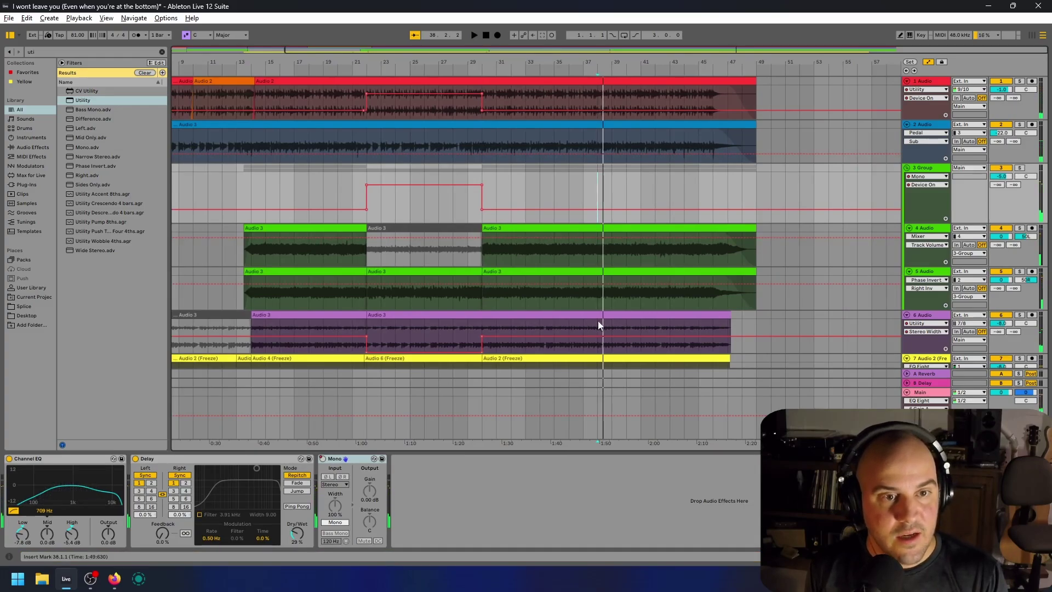
mouse_move(586, 341)
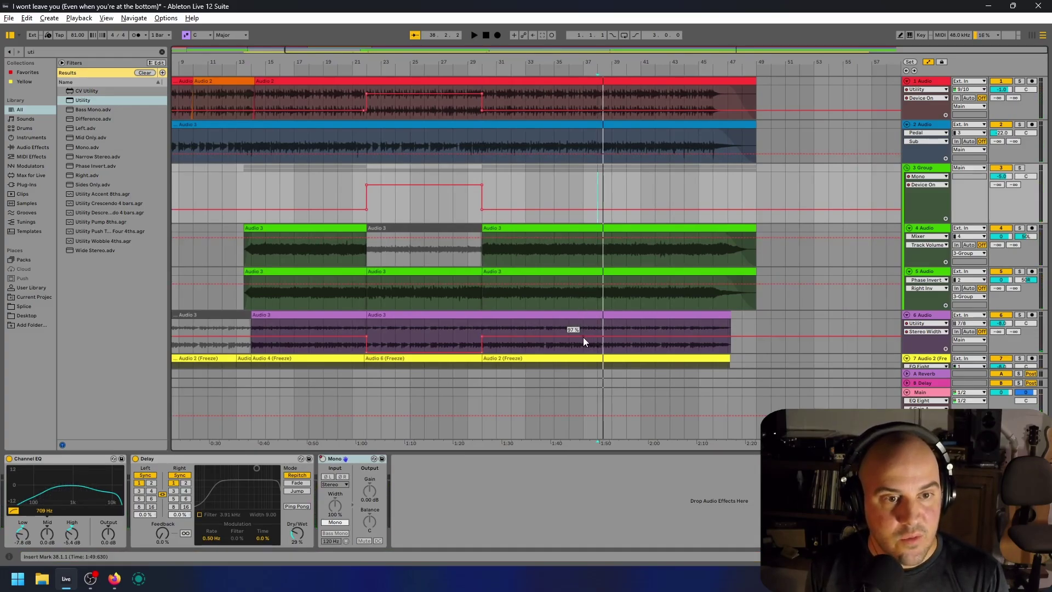
left_click_drag(583, 338, 585, 336)
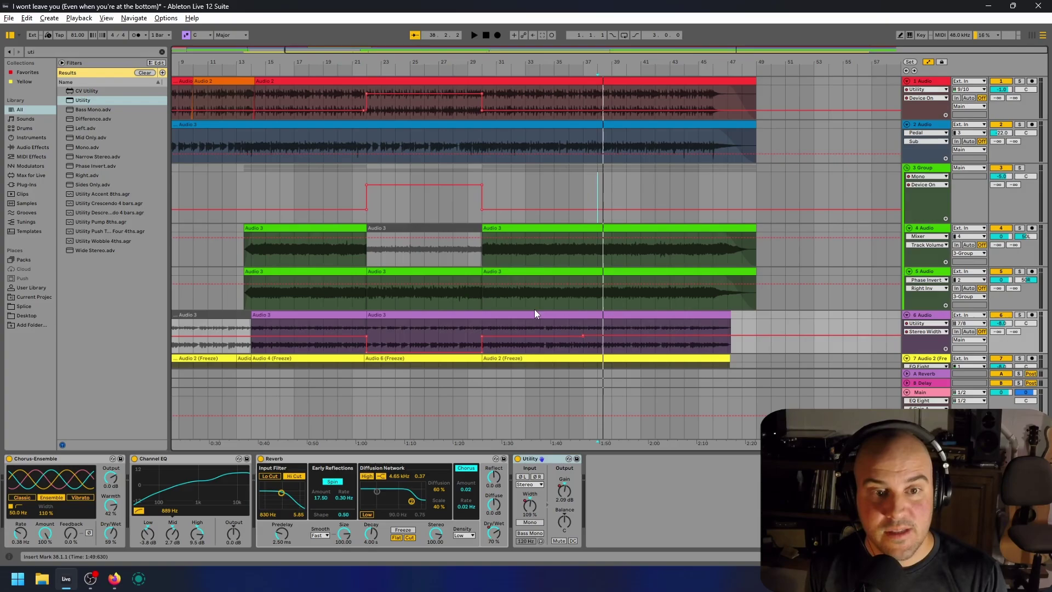
left_click(464, 316)
left_click(459, 322)
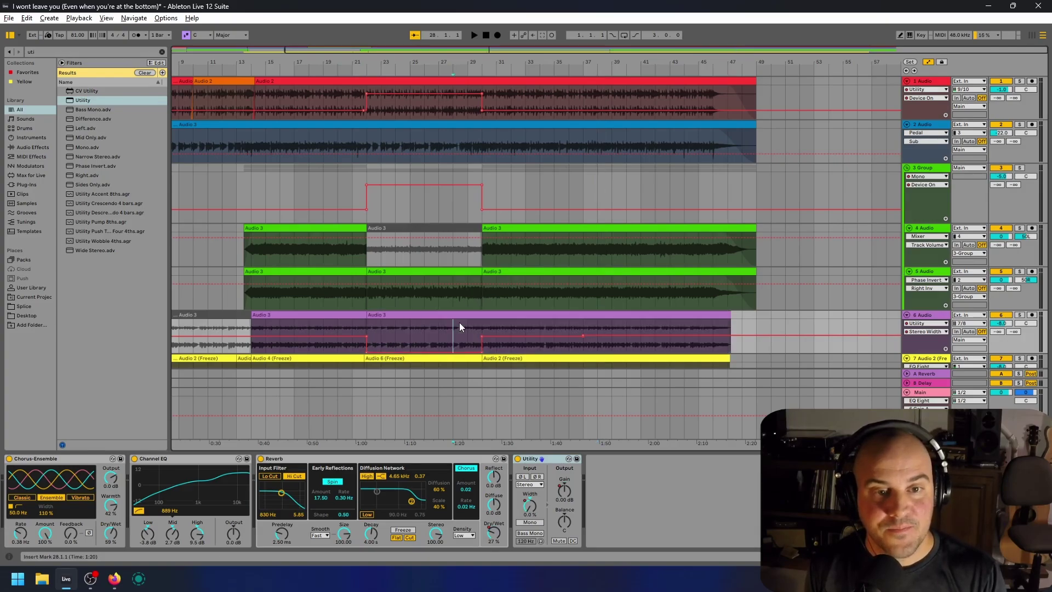
Play the mix from bar 28 with automation hidden, then return to bar 22 on track 5.
key("a")
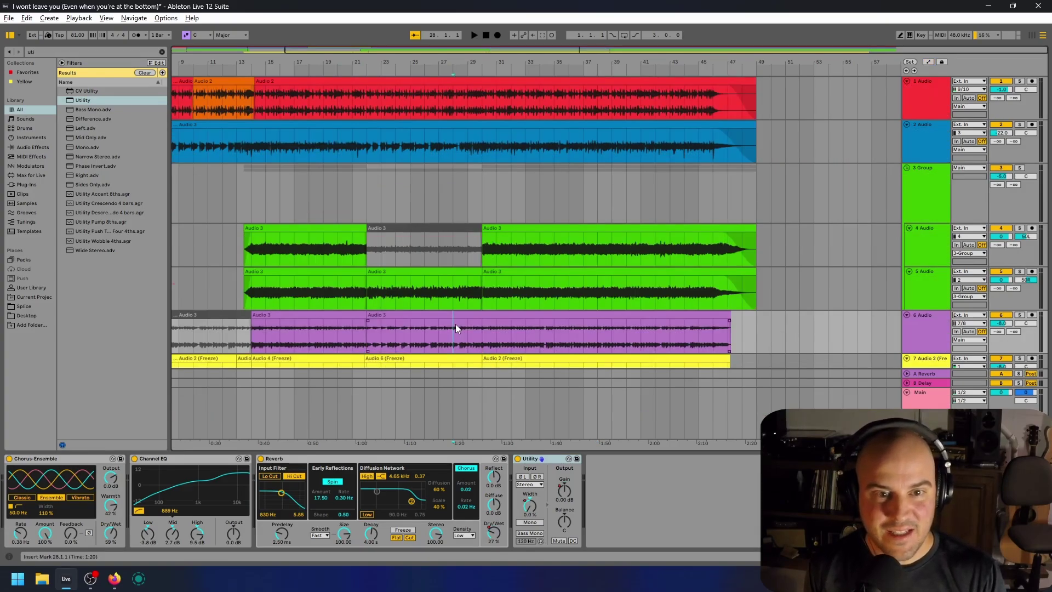
key("space")
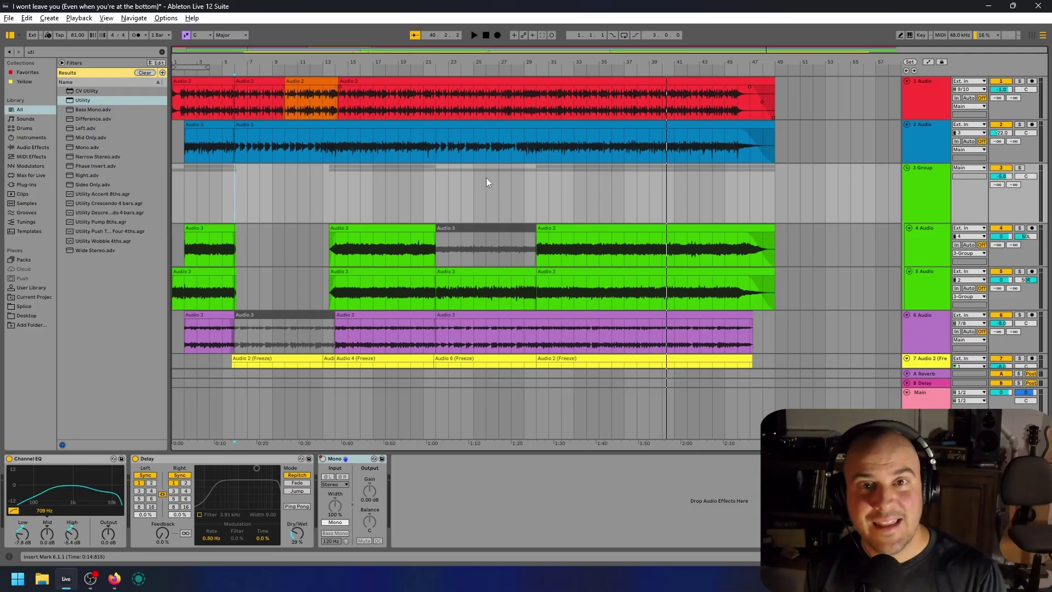
left_click(438, 296)
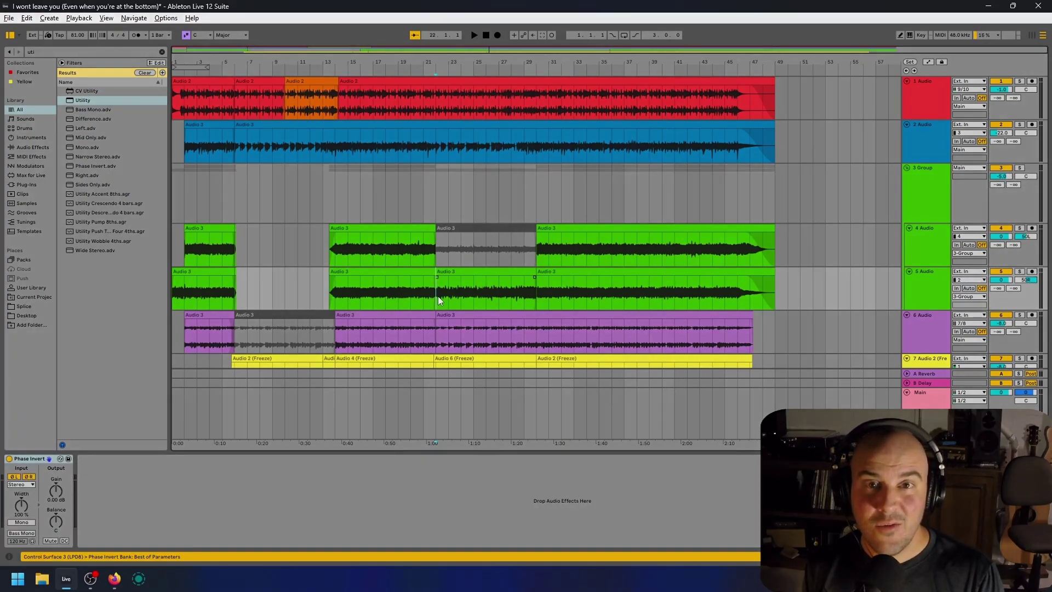